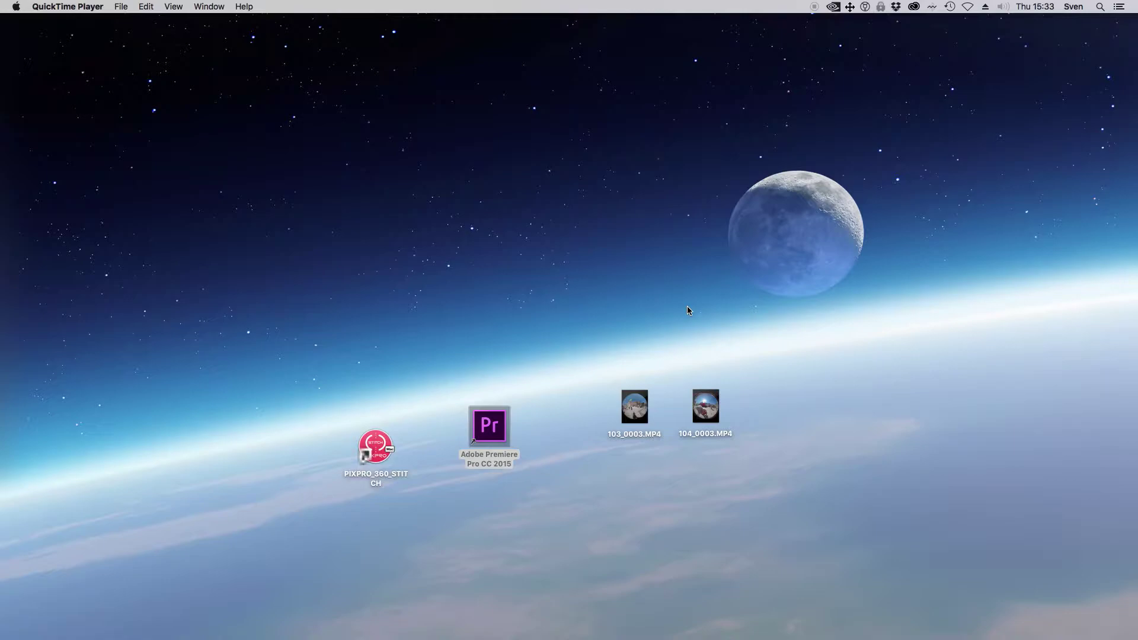
- Launch PIXPRO 360 STITCH and load 103_0003.MP4 as Input A and 104_0003.MP4 as Input B
{"action": "double_click", "coordinate": [385, 449]}
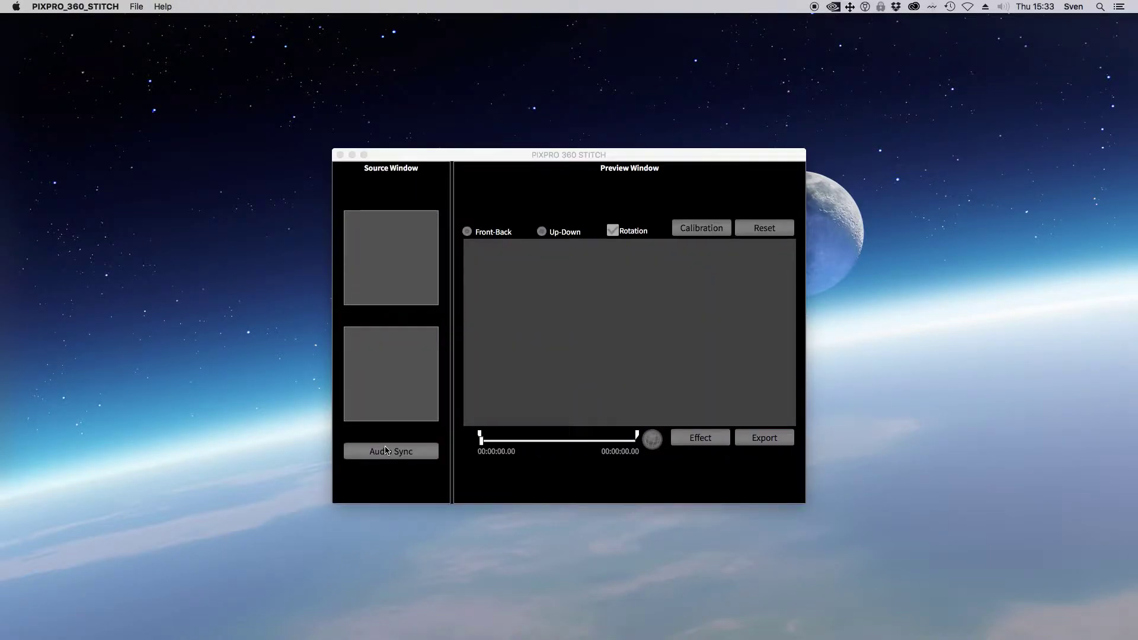
{"action": "left_click_drag", "start_coordinate": [432, 156], "coordinate": [189, 122]}
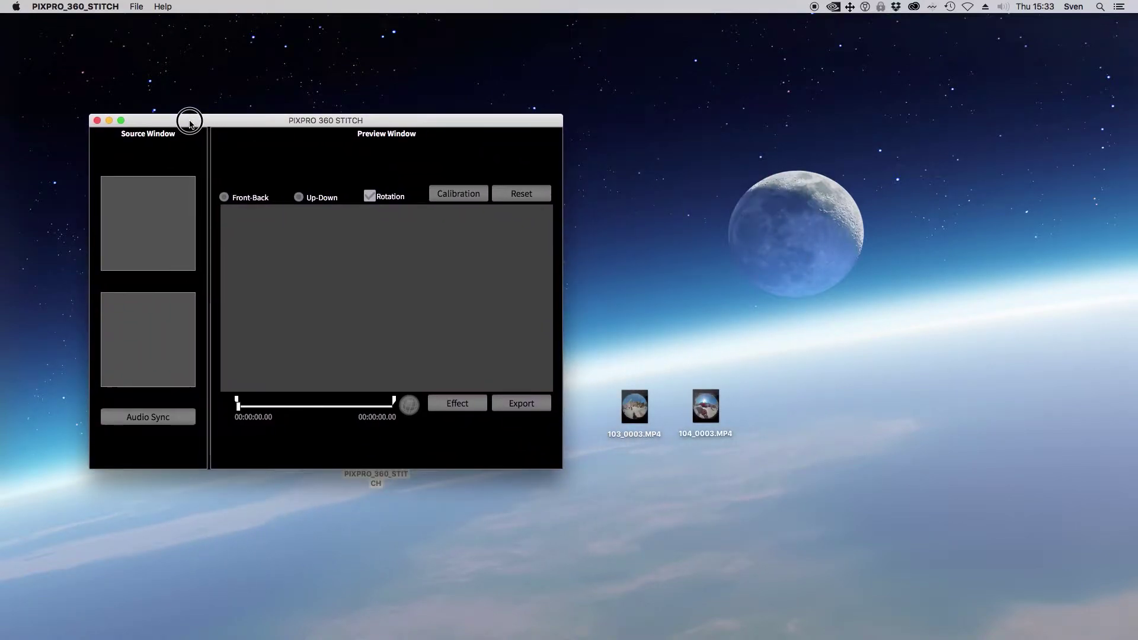
{"action": "left_click_drag", "start_coordinate": [635, 407], "coordinate": [137, 229]}
{"action": "left_click", "coordinate": [412, 281]}
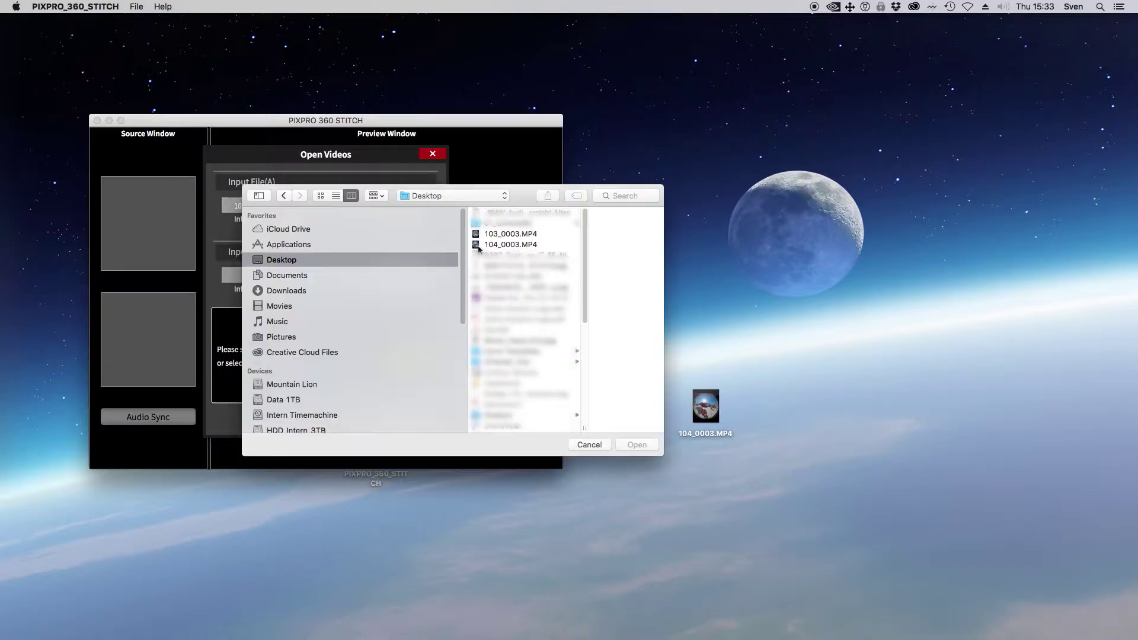
{"action": "left_click", "coordinate": [498, 244]}
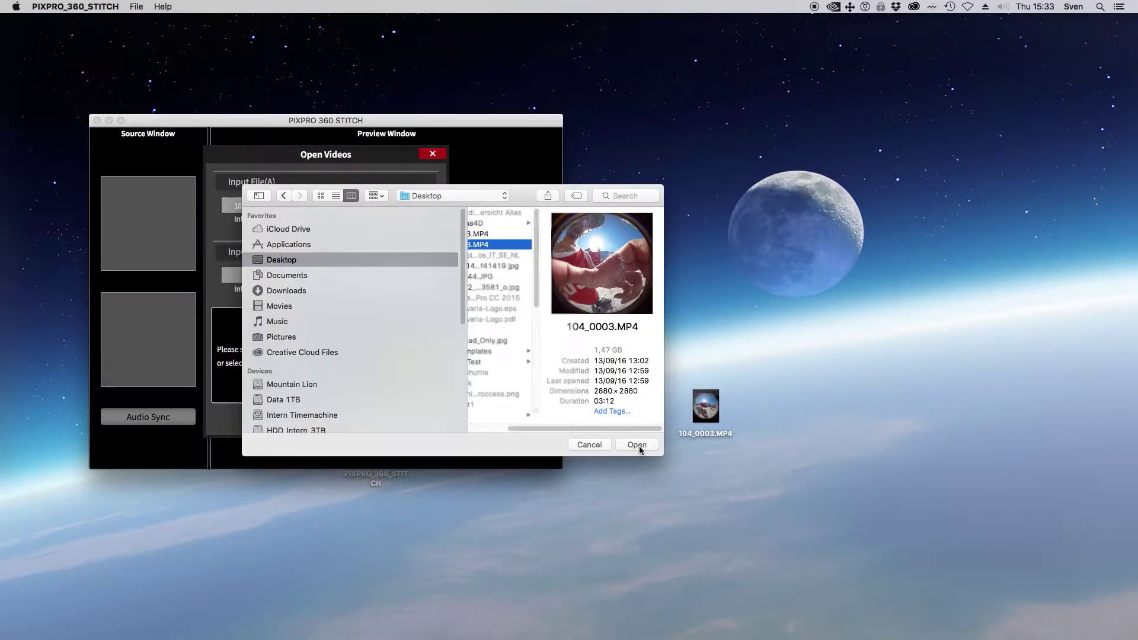
{"action": "left_click", "coordinate": [639, 445]}
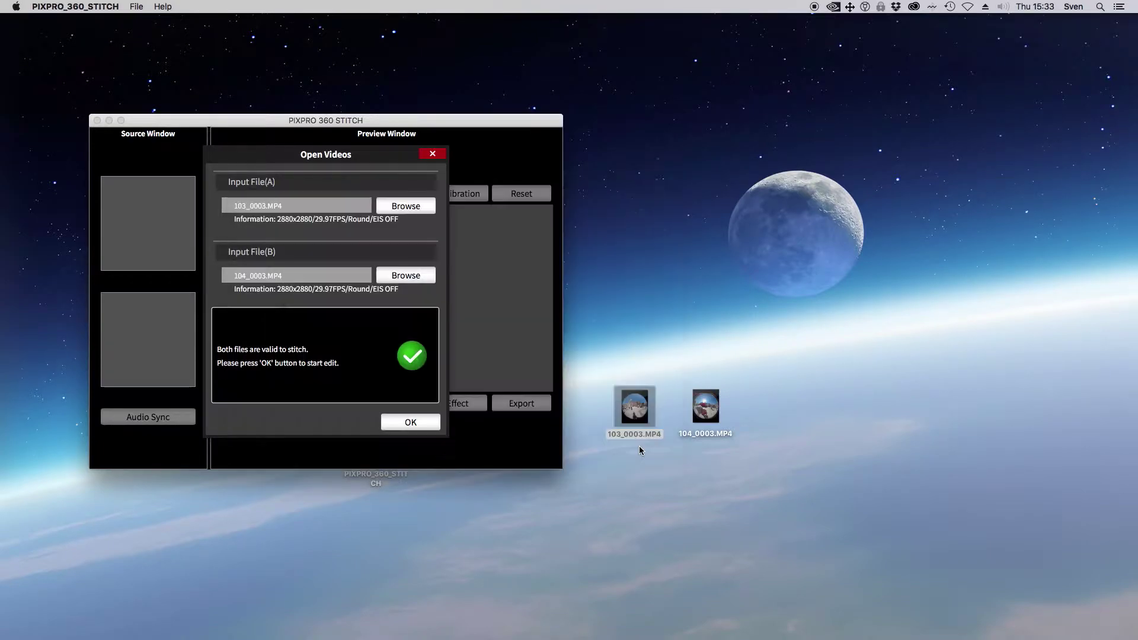
- Accept both input clips and maximise the stitch editor window
{"action": "left_click", "coordinate": [435, 426]}
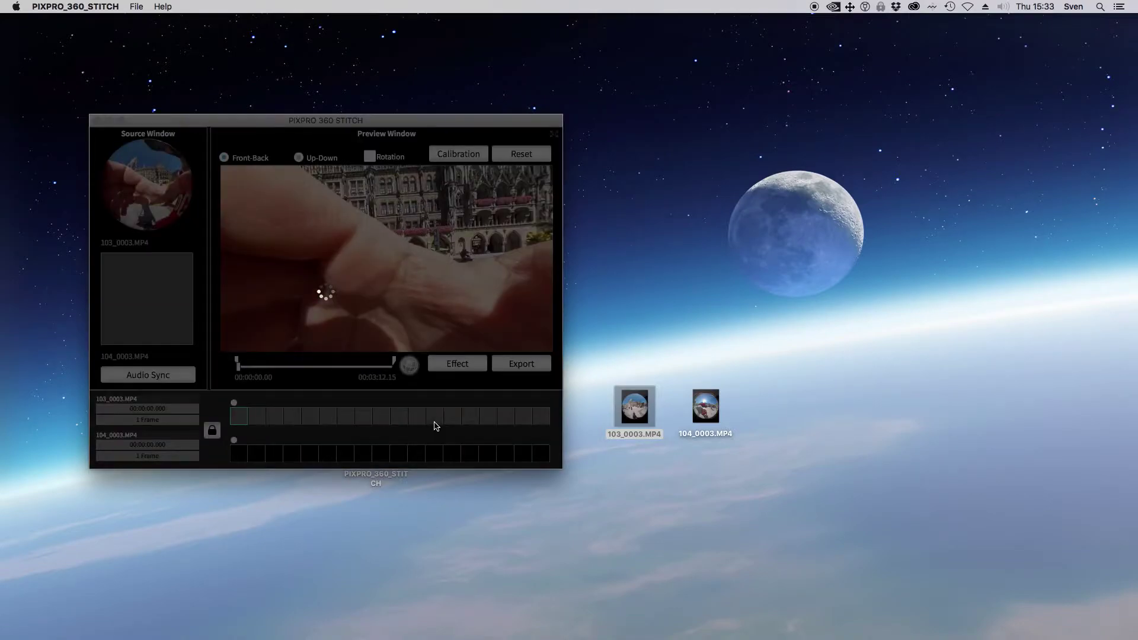
{"action": "double_click", "coordinate": [233, 122]}
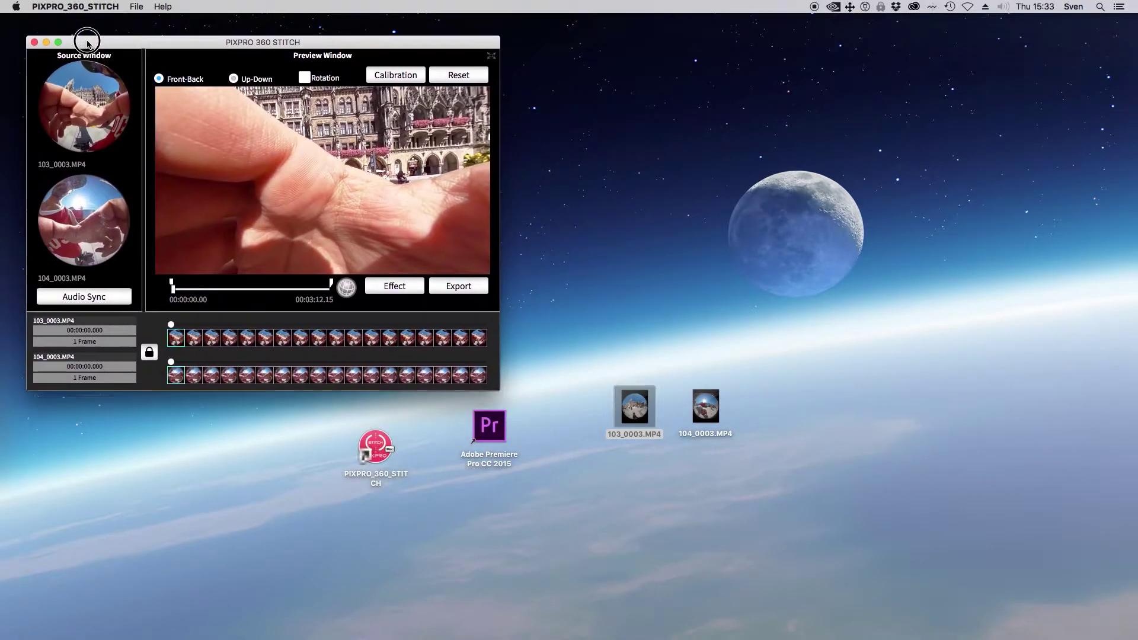
{"action": "double_click", "coordinate": [80, 36]}
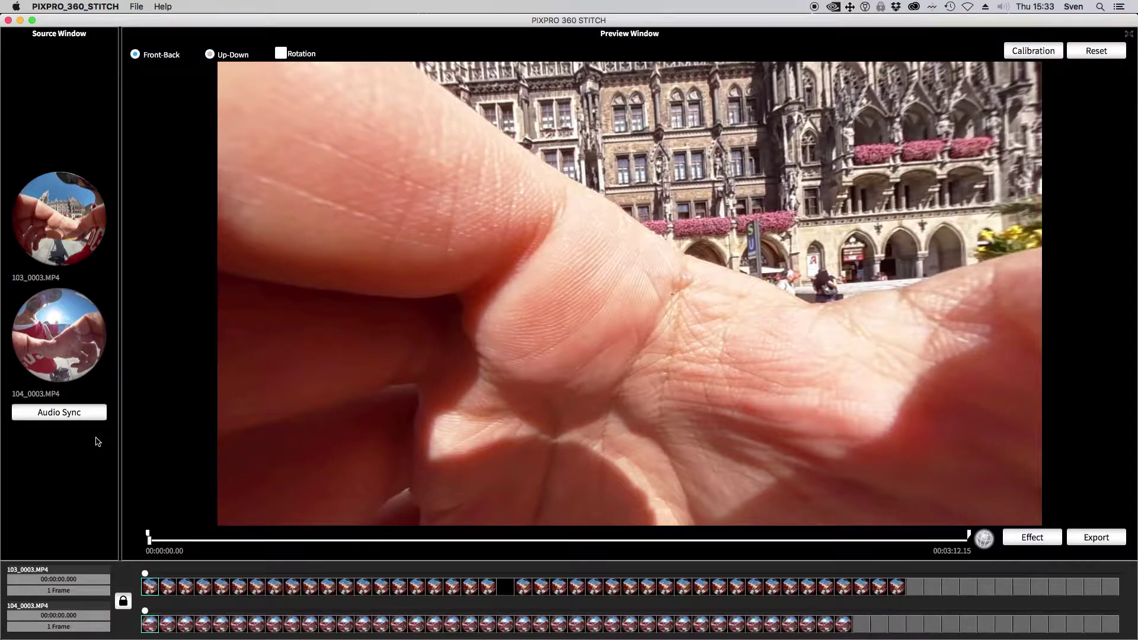
- Sync the clips by audio and preview the stitch at about 00:00:46, tilting up to the tower
{"action": "left_click", "coordinate": [81, 413]}
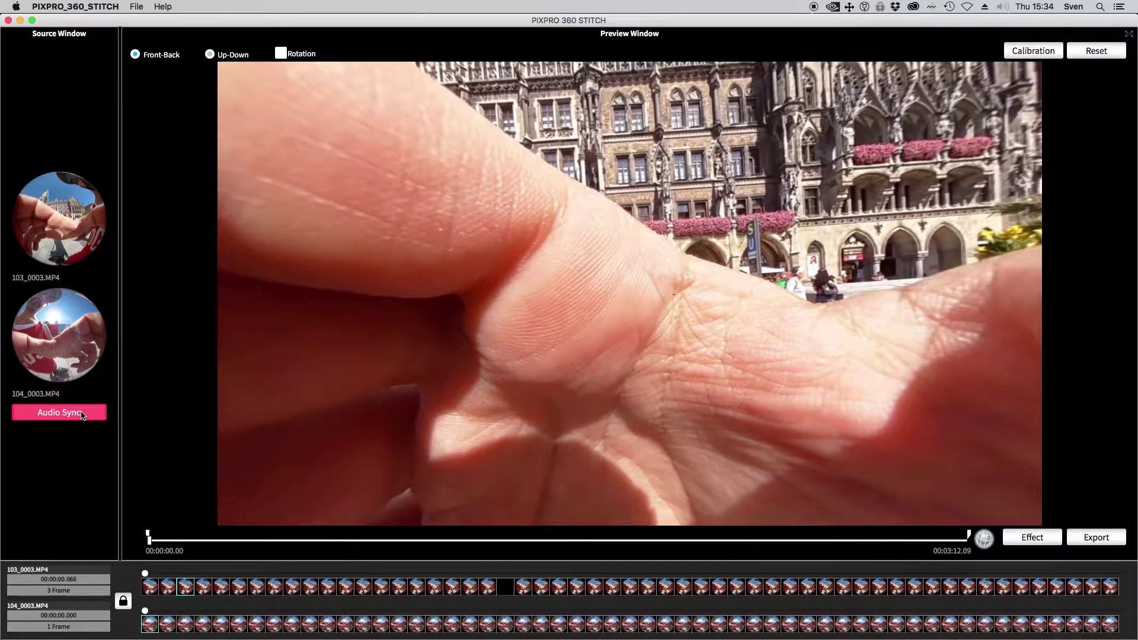
{"action": "left_click_drag", "start_coordinate": [150, 541], "coordinate": [346, 546]}
{"action": "left_click_drag", "start_coordinate": [672, 255], "coordinate": [613, 212]}
{"action": "left_click_drag", "start_coordinate": [345, 540], "coordinate": [343, 540]}
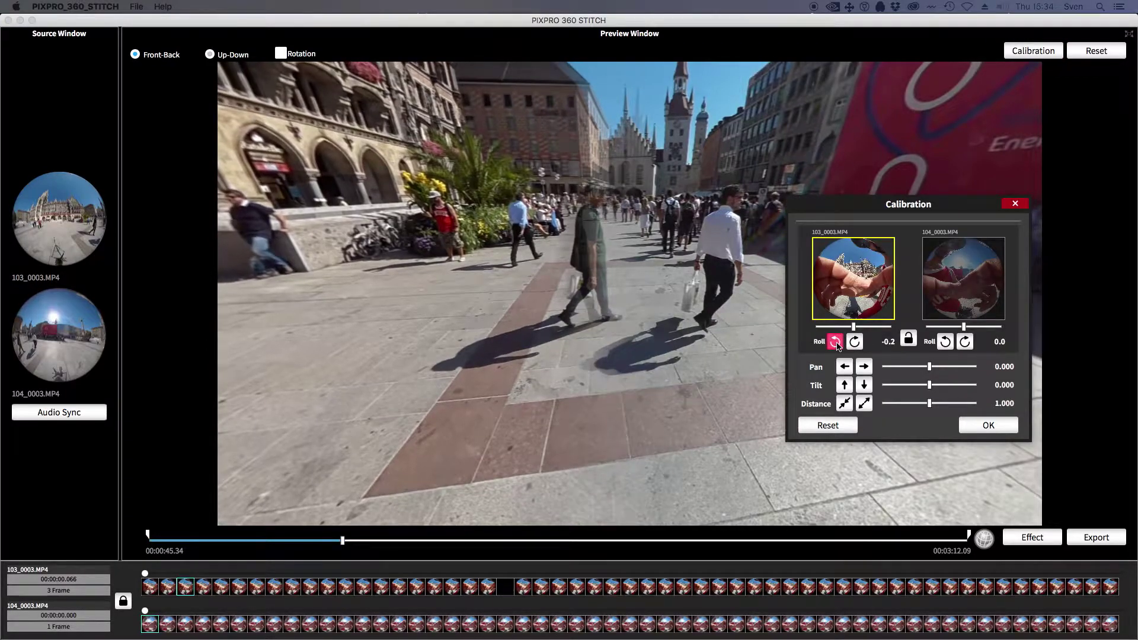
- Set the calibration pan back to 0.000 and tilt to 0.004, then close the Calibration dialog
{"action": "left_click", "coordinate": [844, 367]}
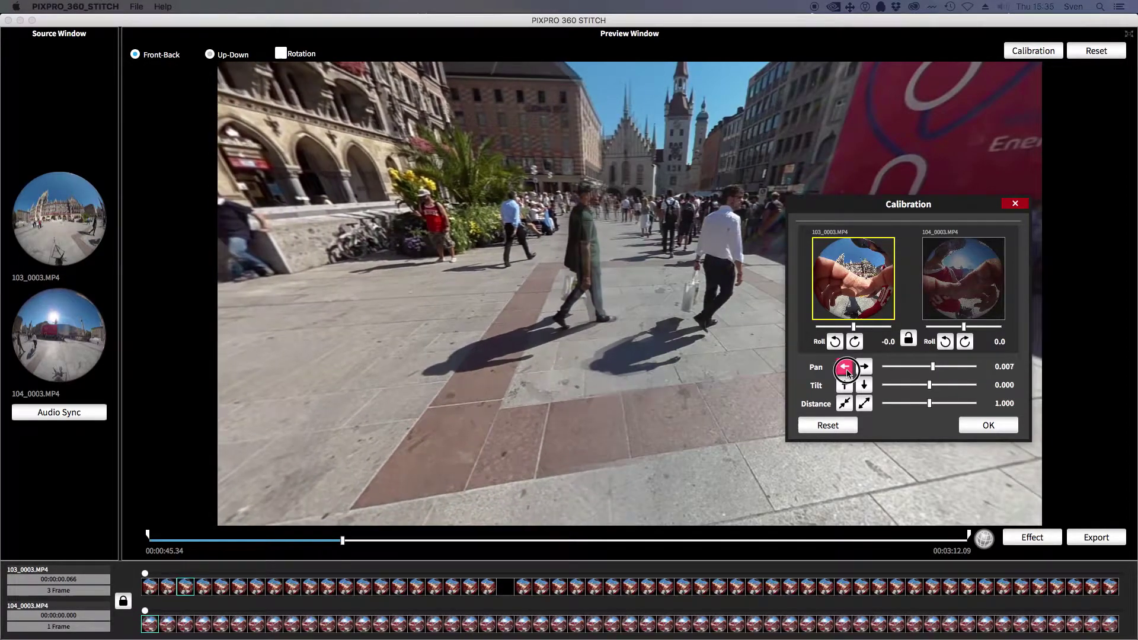
{"action": "left_click", "coordinate": [864, 367]}
{"action": "left_click", "coordinate": [864, 385]}
{"action": "left_click", "coordinate": [864, 386]}
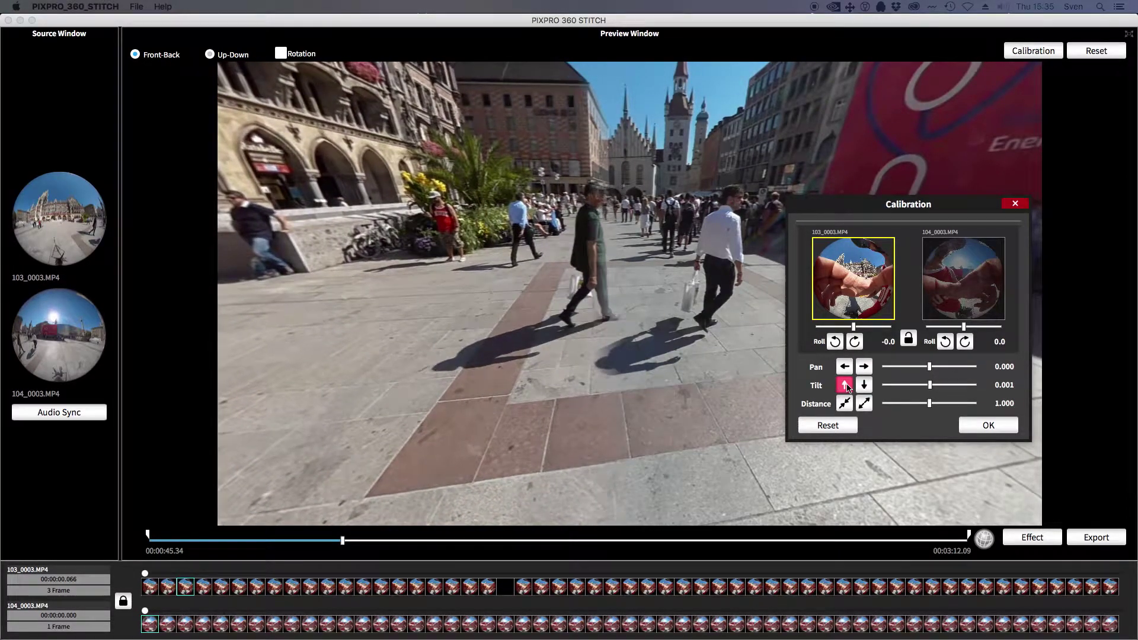
{"action": "left_click", "coordinate": [866, 387]}
{"action": "left_click", "coordinate": [866, 387]}
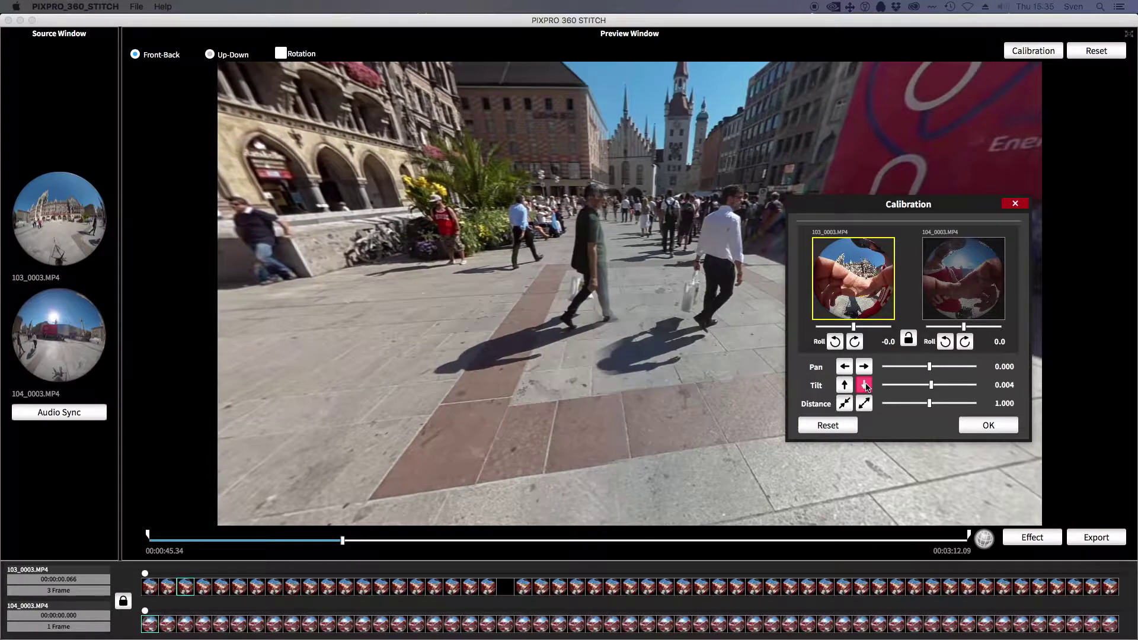
{"action": "left_click", "coordinate": [866, 386]}
{"action": "left_click", "coordinate": [718, 377]}
{"action": "left_click_drag", "start_coordinate": [718, 377], "coordinate": [813, 325]}
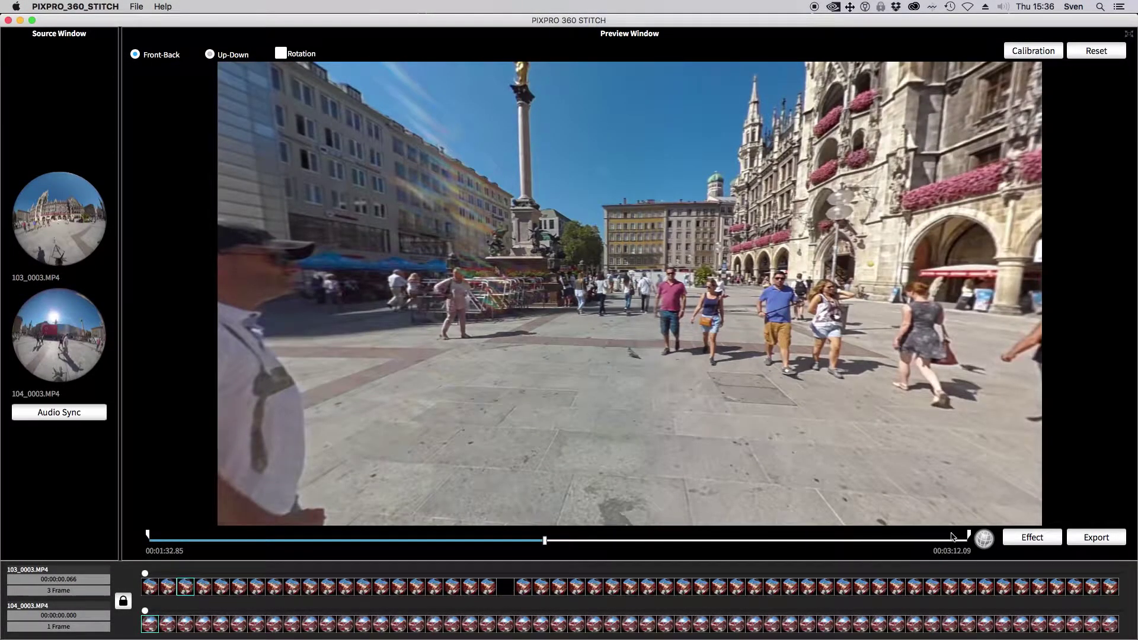
- Trim the clip to start around 8 seconds and set the export to Desktop as NewVideo.mp4, without SNS upload
{"action": "left_click_drag", "start_coordinate": [544, 540], "coordinate": [277, 535]}
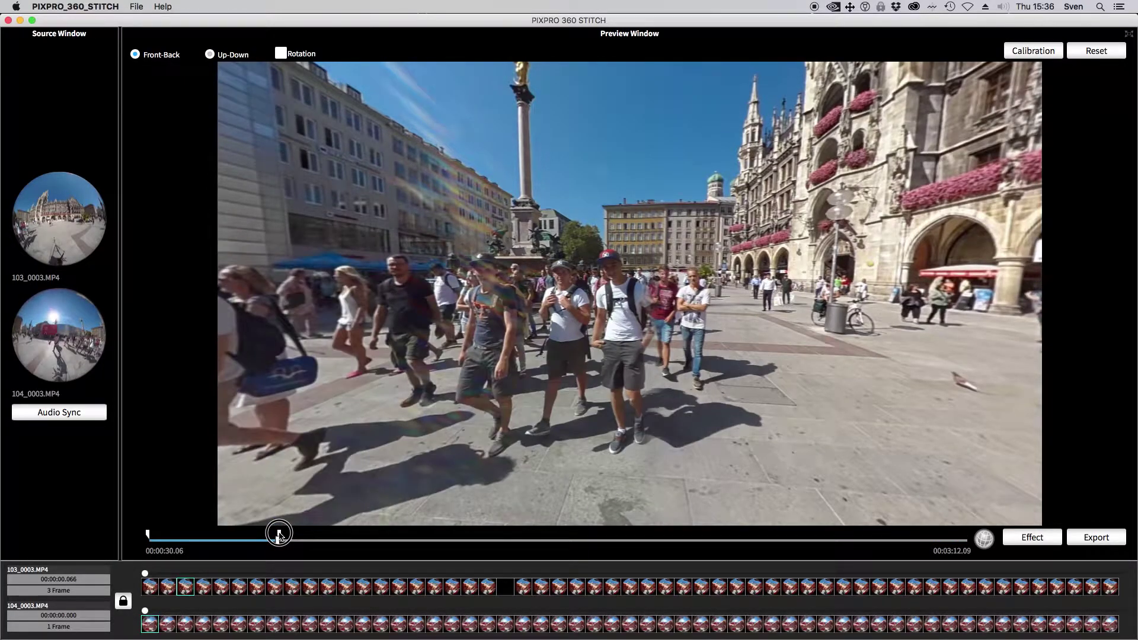
{"action": "left_click_drag", "start_coordinate": [147, 533], "coordinate": [192, 533]}
{"action": "left_click", "coordinate": [1086, 537]}
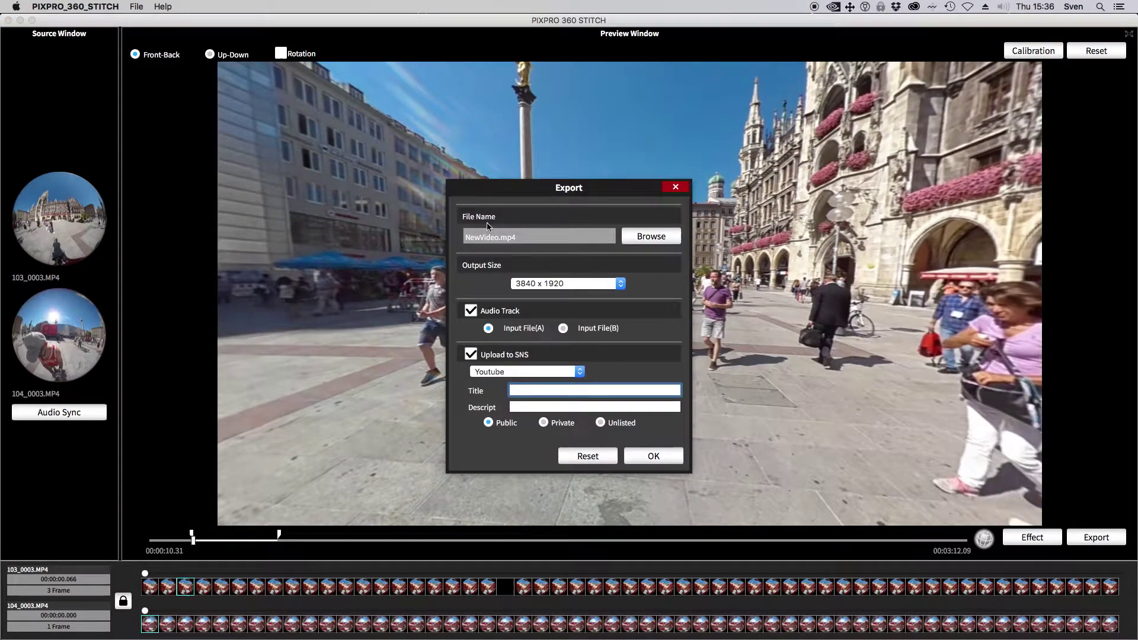
{"action": "left_click", "coordinate": [650, 237]}
{"action": "left_click", "coordinate": [531, 367]}
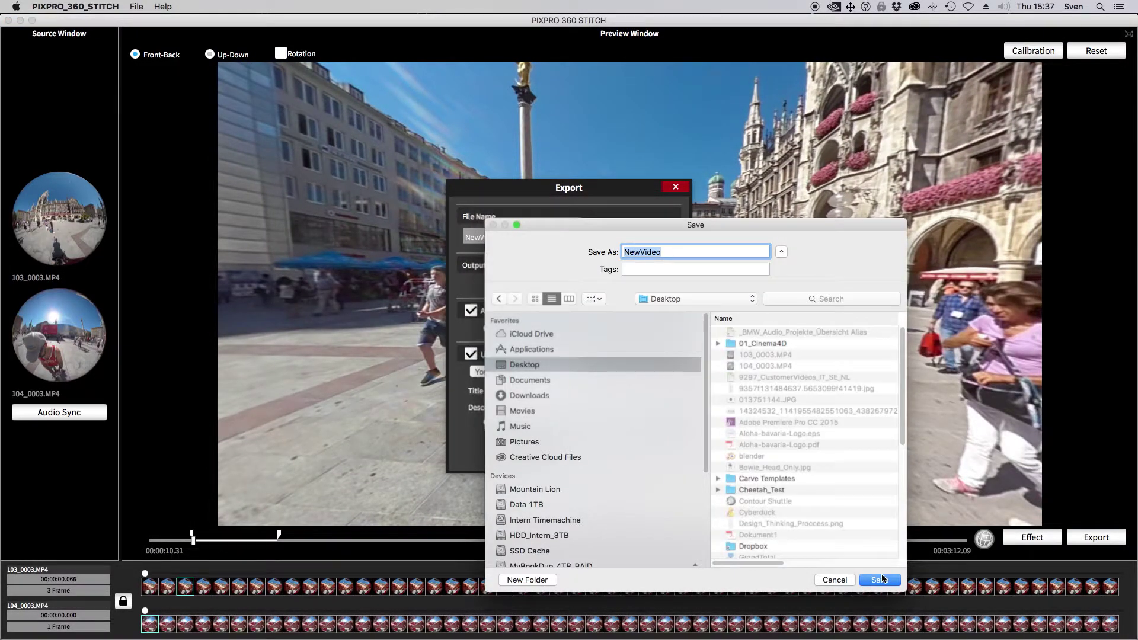
{"action": "key", "text": "Return"}
{"action": "left_click", "coordinate": [470, 355]}
- Export NewVideo.mp4 and close the stitching project, answering the unsaved-project prompt
{"action": "left_click", "coordinate": [653, 457]}
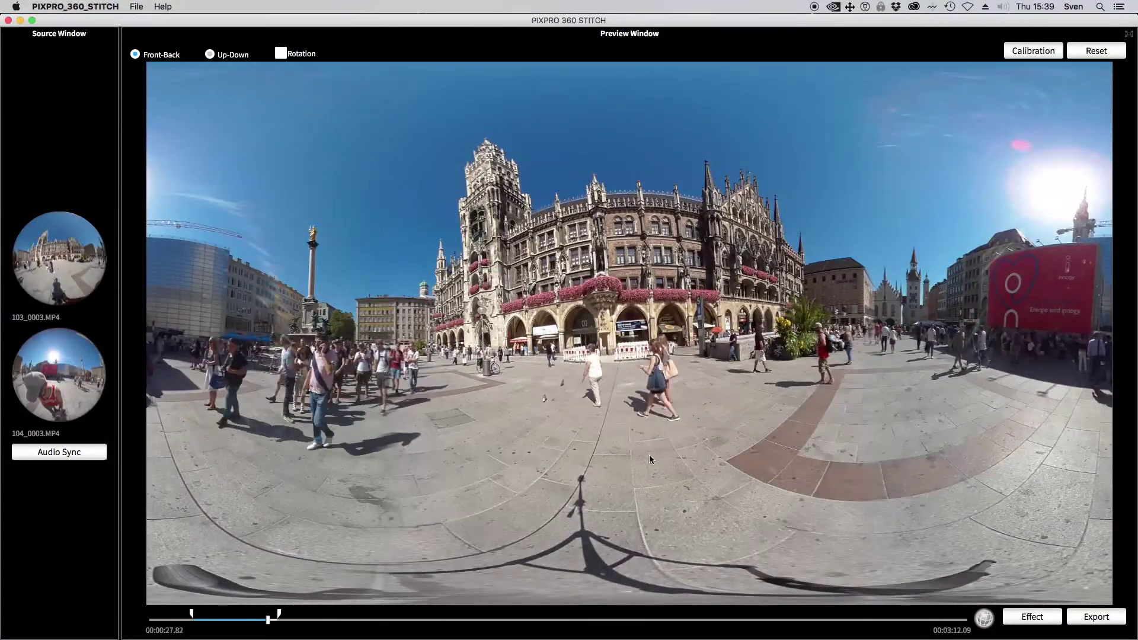
{"action": "left_click", "coordinate": [8, 20]}
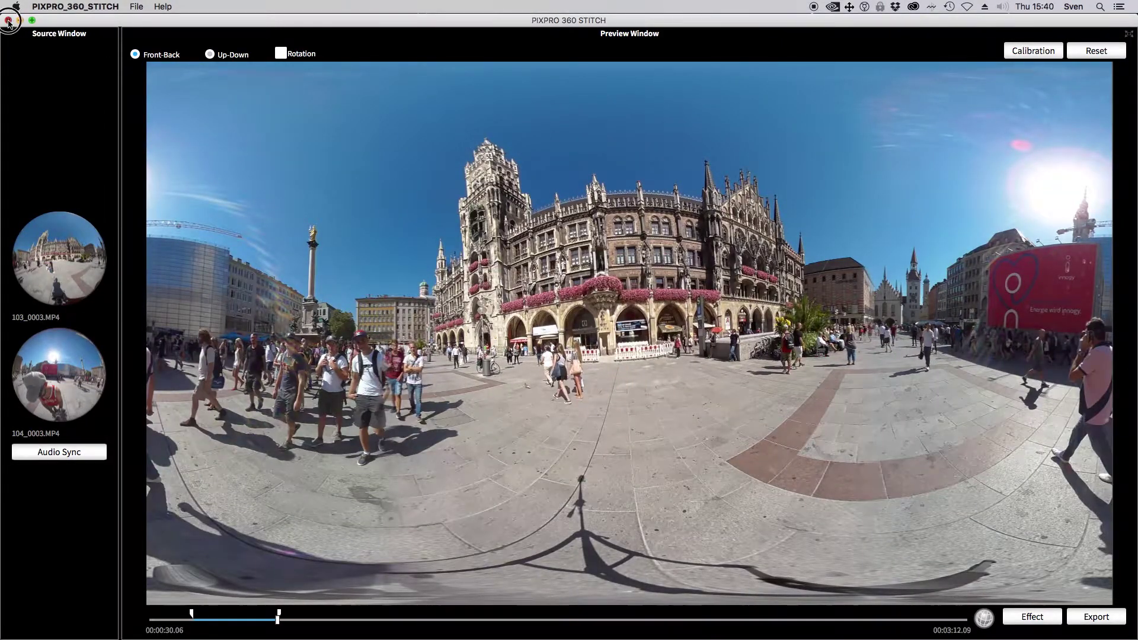
{"action": "left_click", "coordinate": [600, 221]}
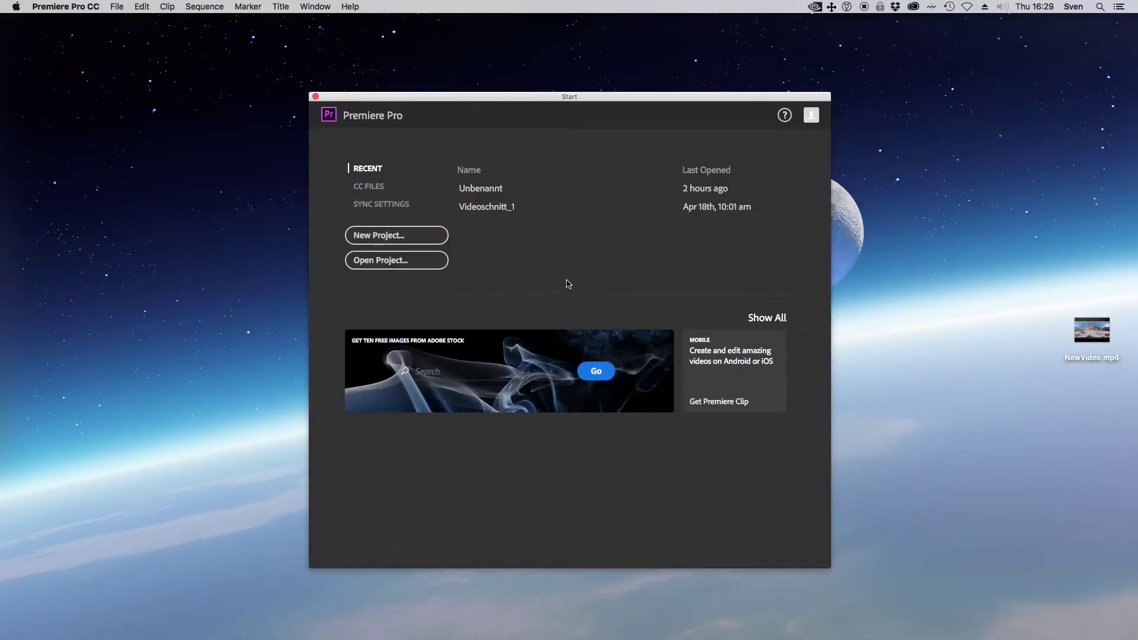
- Create a new Premiere project named TEXT_LAYER_VR
{"action": "left_click", "coordinate": [401, 233]}
{"action": "type", "text": "TEXT_LAYER_VR"}
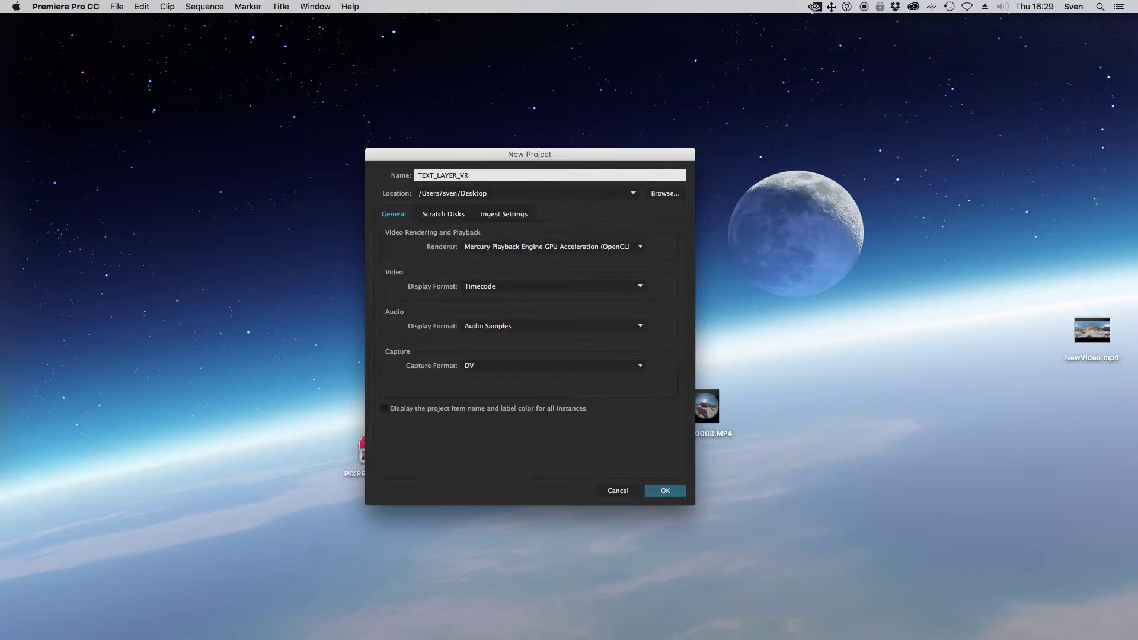
{"action": "key", "text": "Return"}
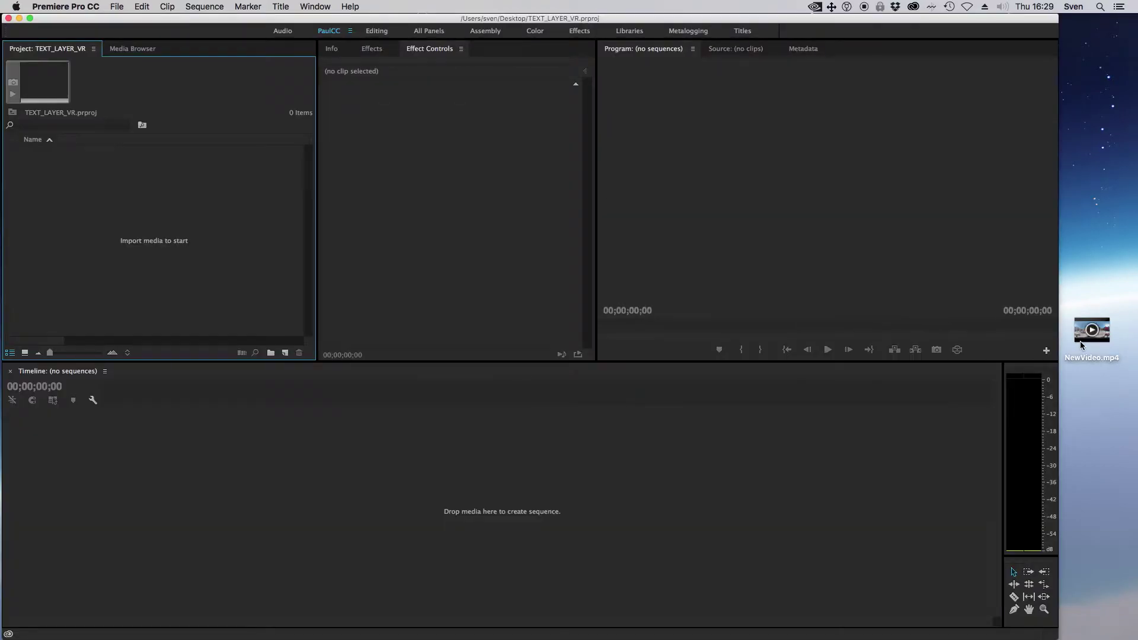
- Import NewVideo.mp4 and build a NewVideo sequence from the clip, then scrub its start
{"action": "left_click_drag", "start_coordinate": [1092, 330], "coordinate": [197, 241]}
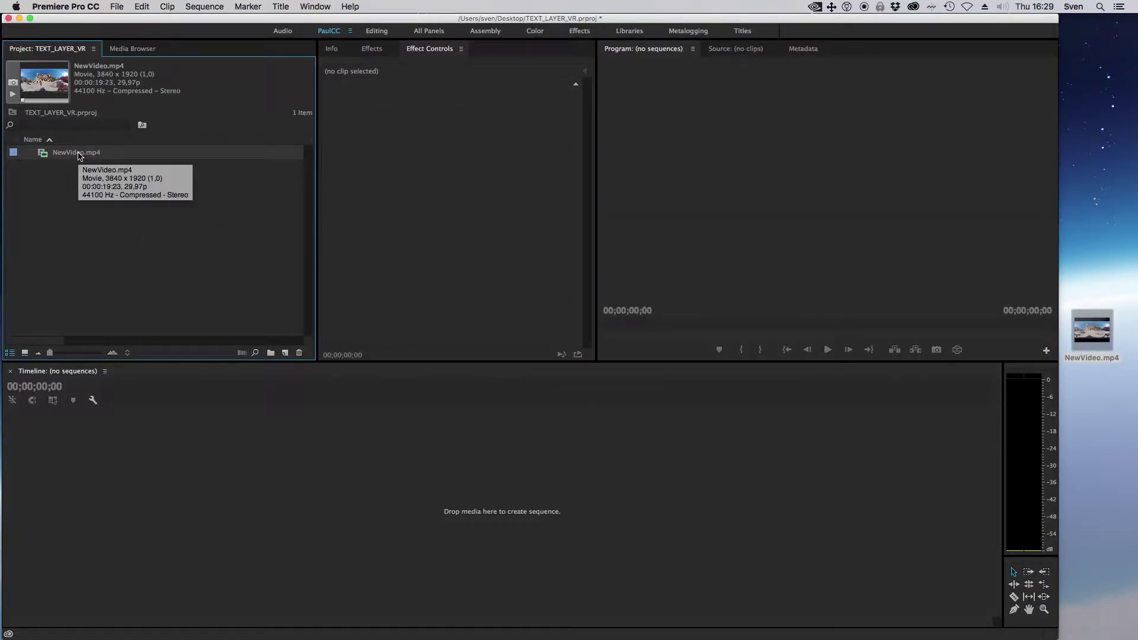
{"action": "right_click", "coordinate": [78, 156]}
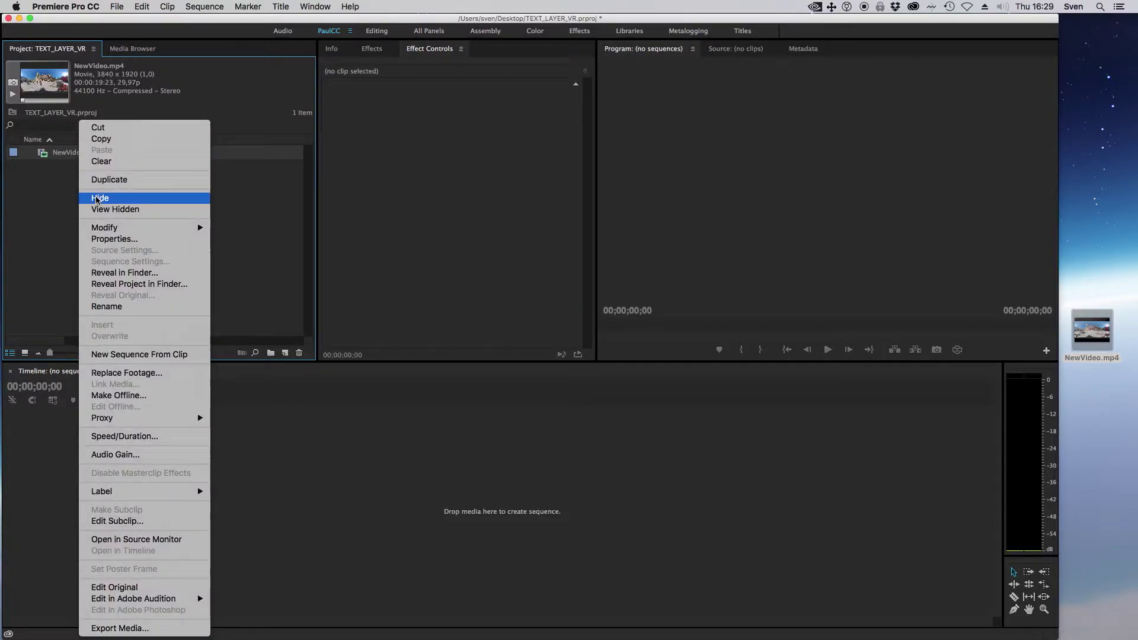
{"action": "left_click", "coordinate": [137, 355]}
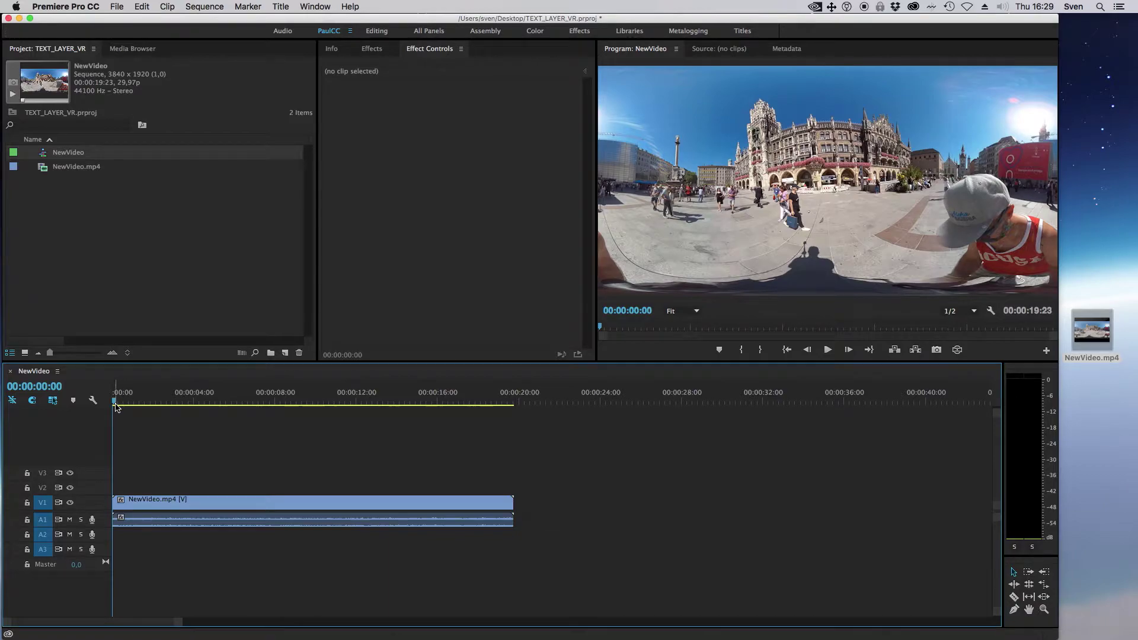
{"action": "left_click_drag", "start_coordinate": [114, 401], "coordinate": [320, 405]}
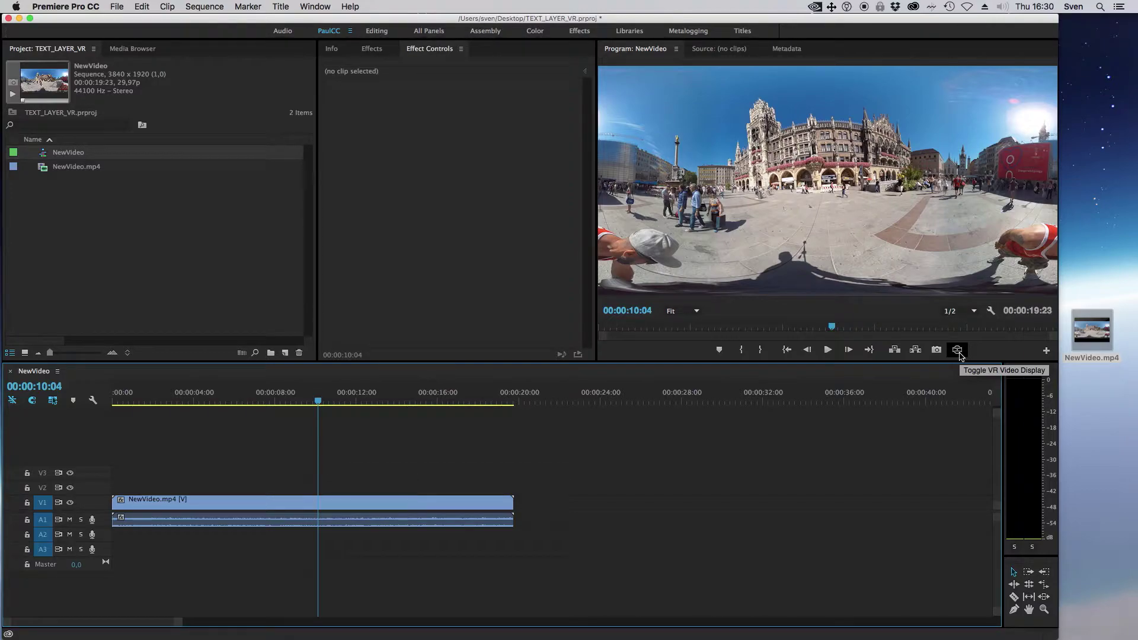
- Add the VR Video toggle to the Program monitor controls and switch the preview to VR view
{"action": "left_click", "coordinate": [1046, 350]}
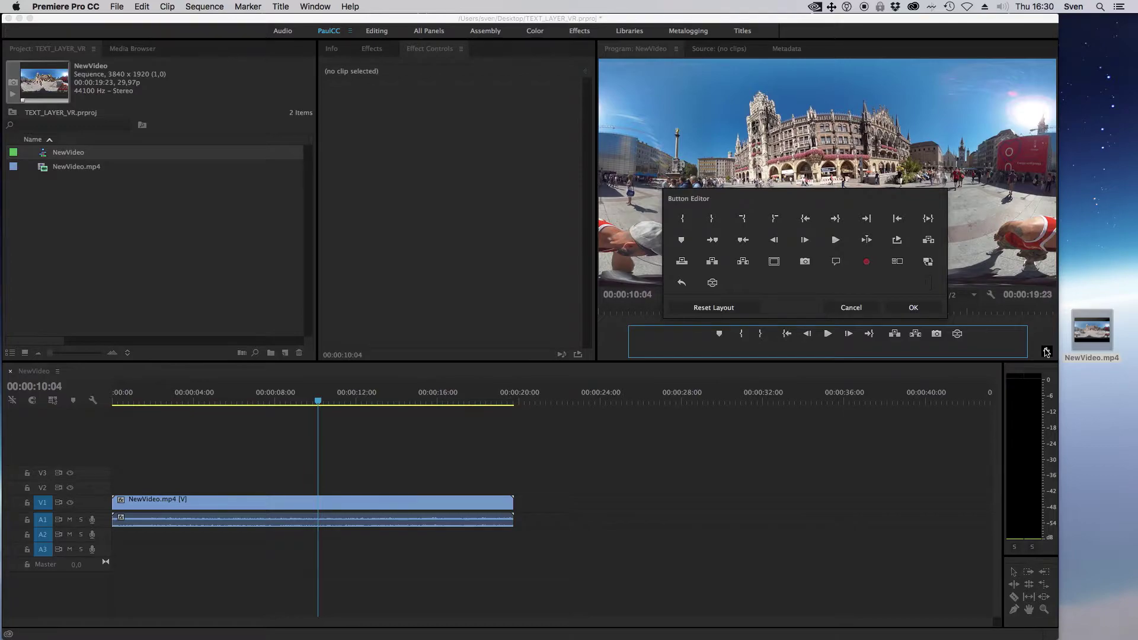
{"action": "left_click_drag", "start_coordinate": [712, 282], "coordinate": [955, 345]}
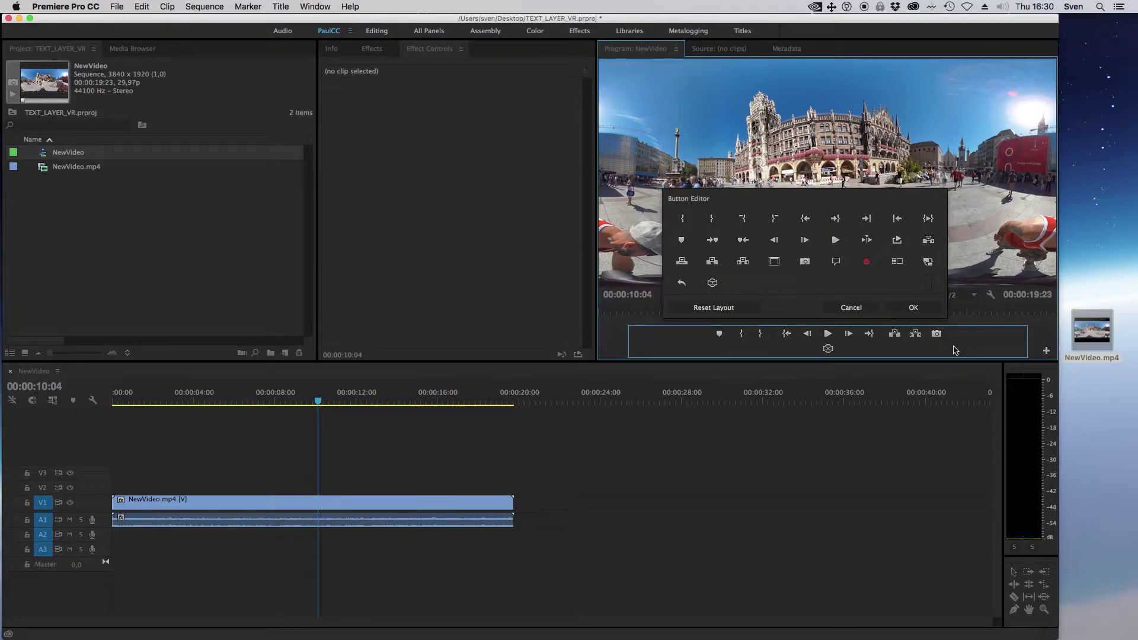
{"action": "left_click_drag", "start_coordinate": [828, 348], "coordinate": [958, 332]}
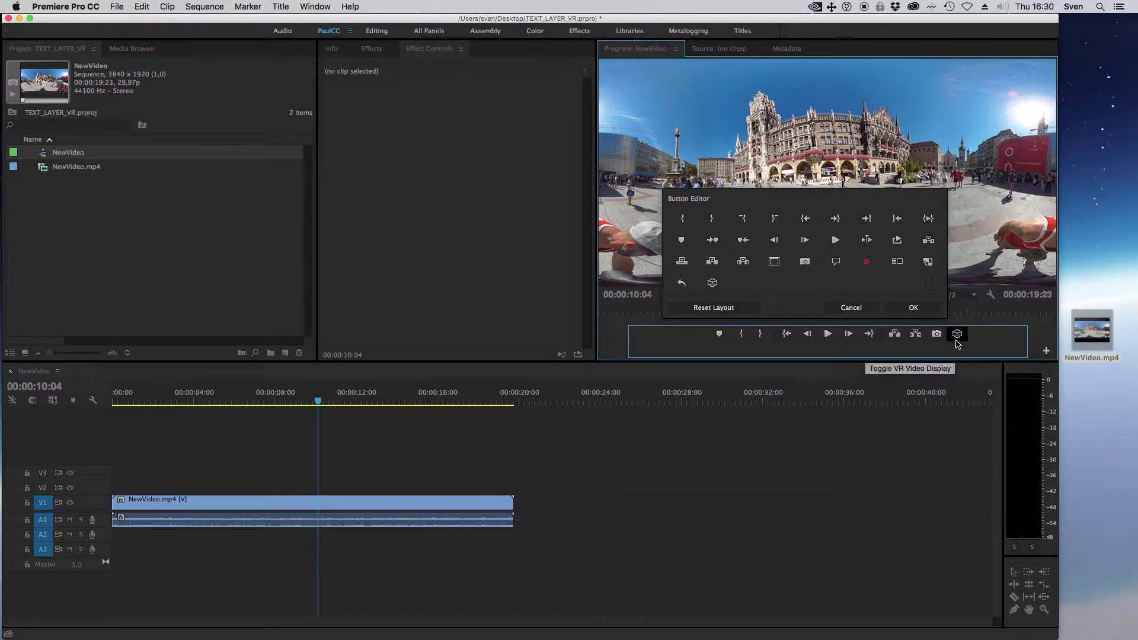
{"action": "left_click", "coordinate": [918, 310]}
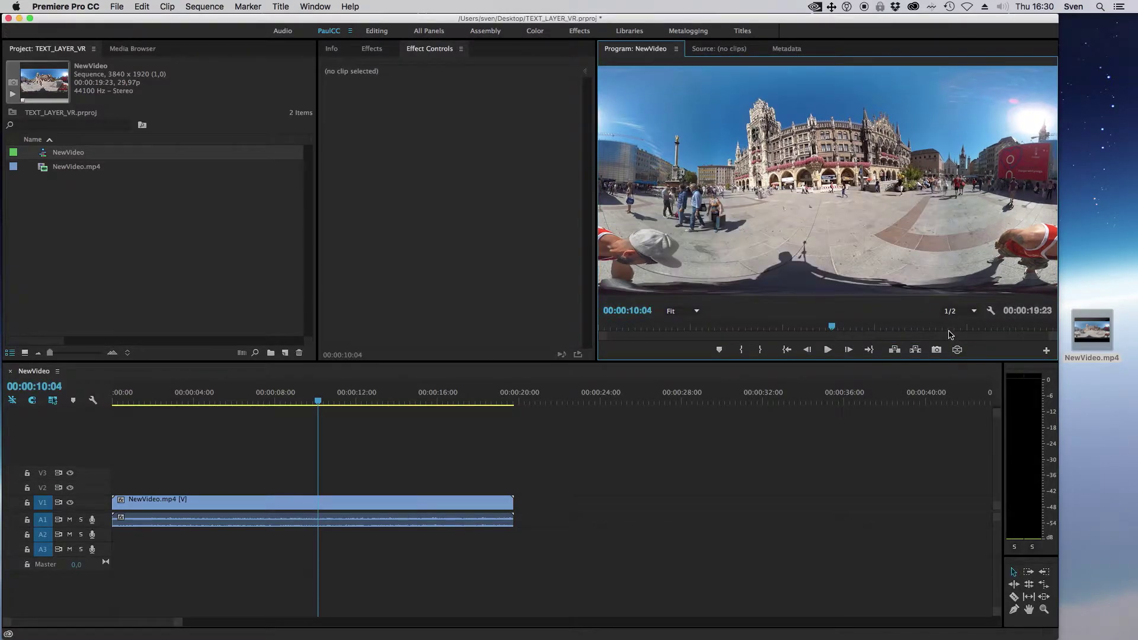
{"action": "left_click", "coordinate": [957, 350]}
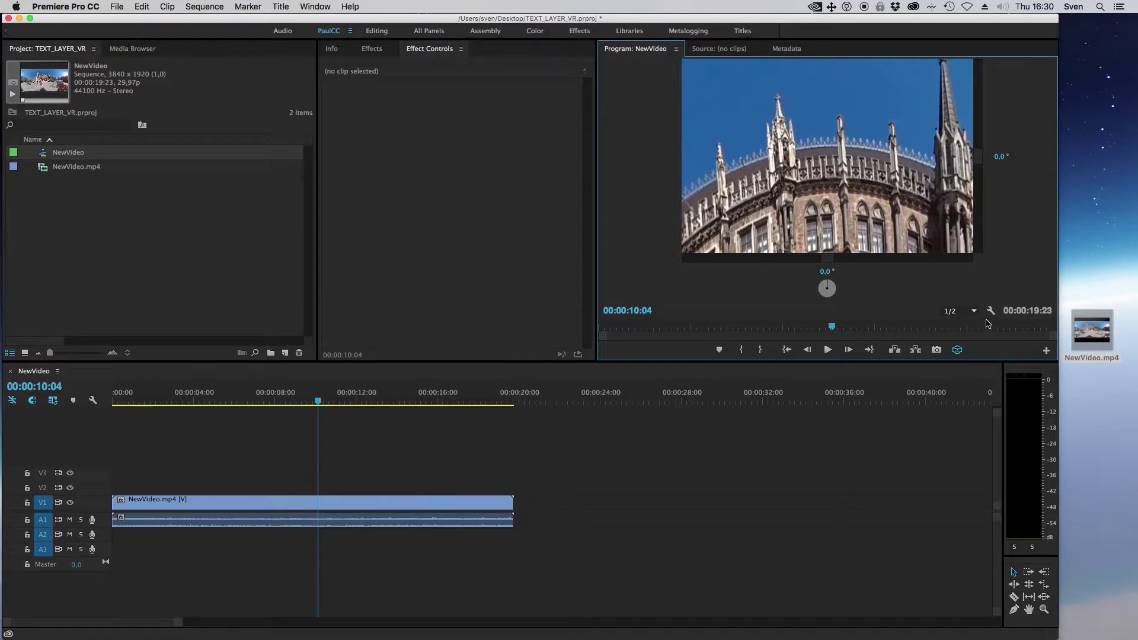
{"action": "left_click", "coordinate": [990, 313]}
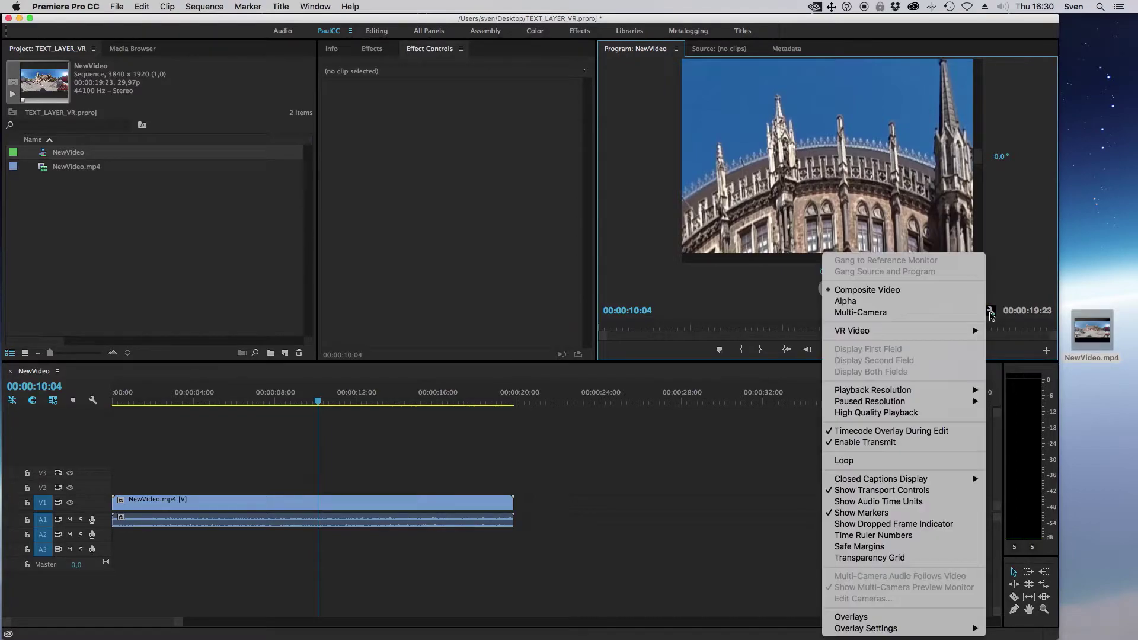
- Make the VR frame layout monoscopic with a 180° horizontal monitor view
{"action": "mouse_move", "coordinate": [963, 334]}
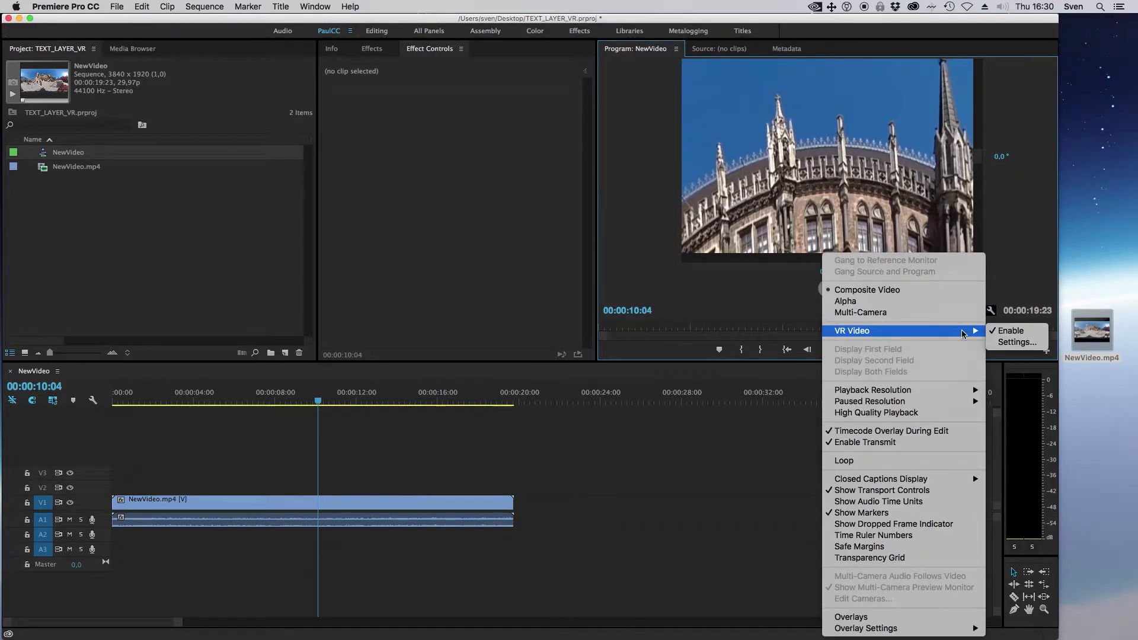
{"action": "left_click", "coordinate": [1009, 346]}
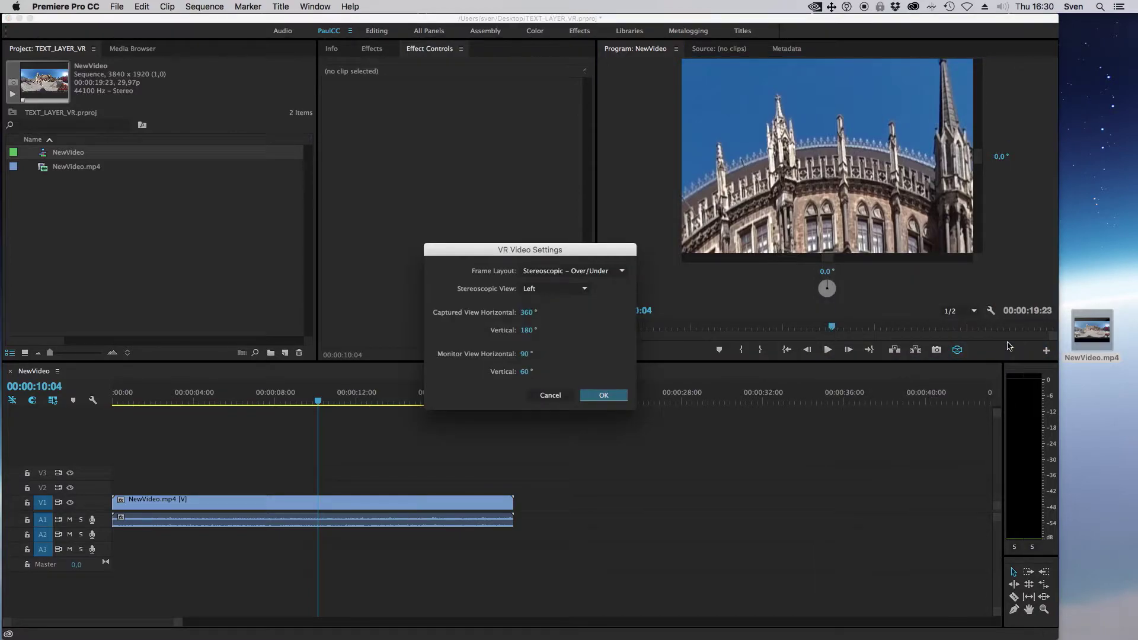
{"action": "left_click", "coordinate": [587, 271]}
{"action": "left_click", "coordinate": [585, 283]}
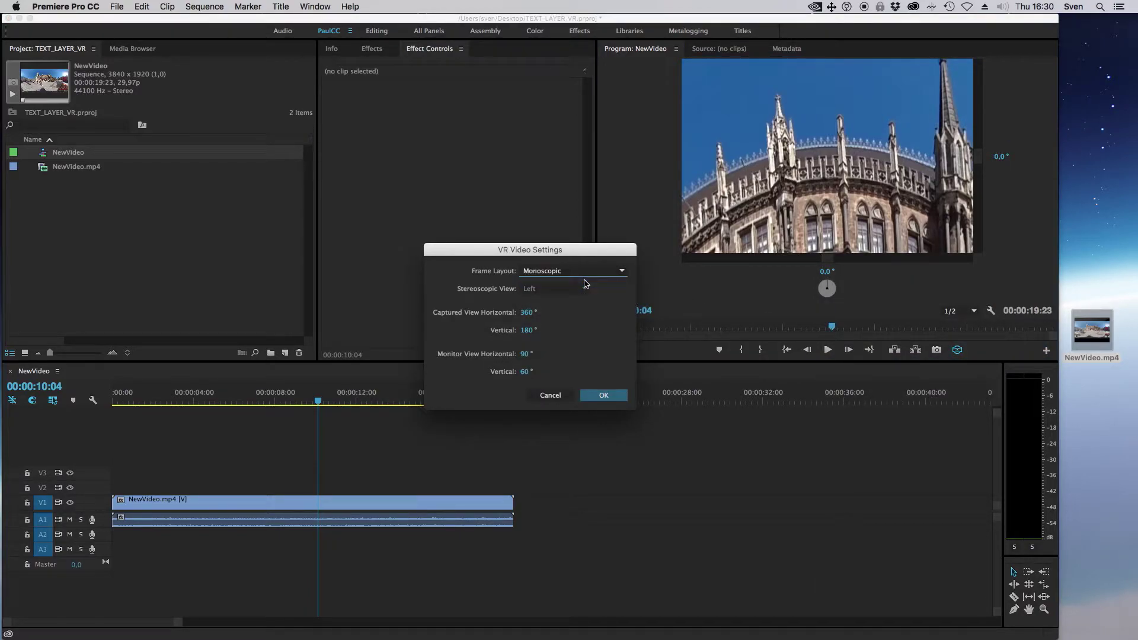
{"action": "left_click", "coordinate": [525, 354]}
{"action": "type", "text": "180"}
{"action": "key", "text": "Return"}
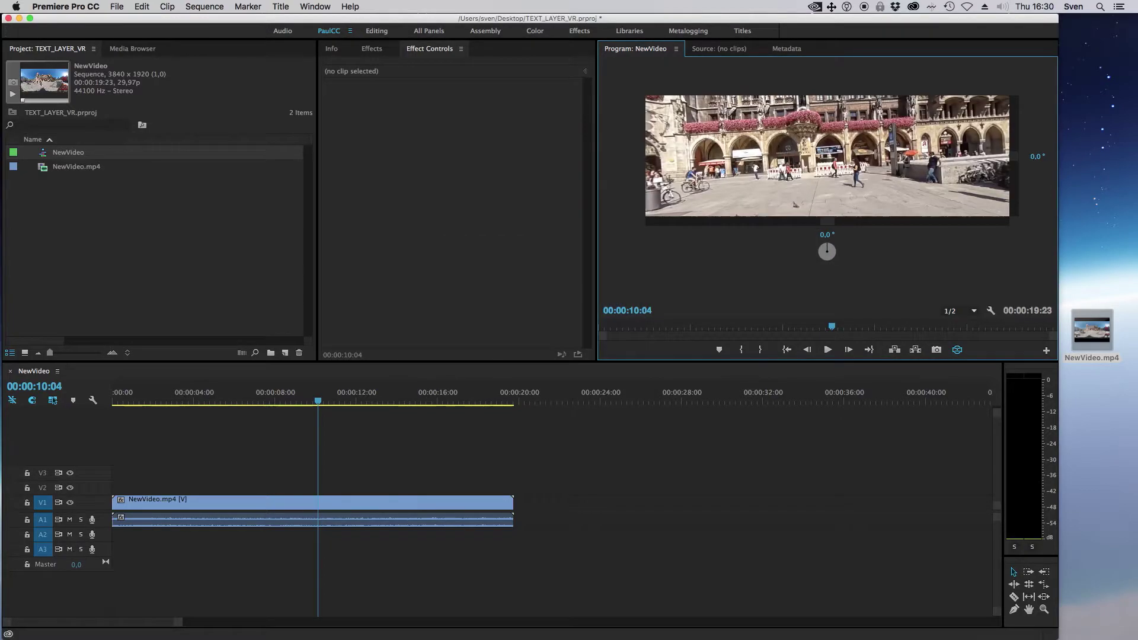
- Enlarge the vertical monitor view in VR Video Settings
{"action": "left_click", "coordinate": [990, 311]}
{"action": "mouse_move", "coordinate": [958, 333]}
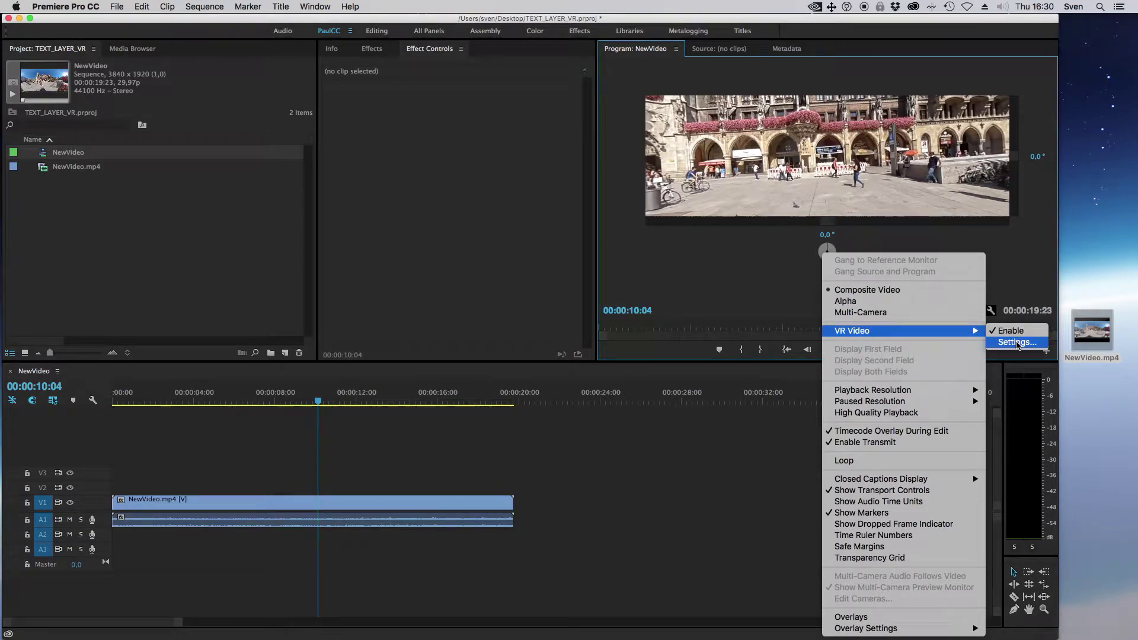
{"action": "left_click", "coordinate": [1016, 343]}
{"action": "left_click", "coordinate": [525, 372]}
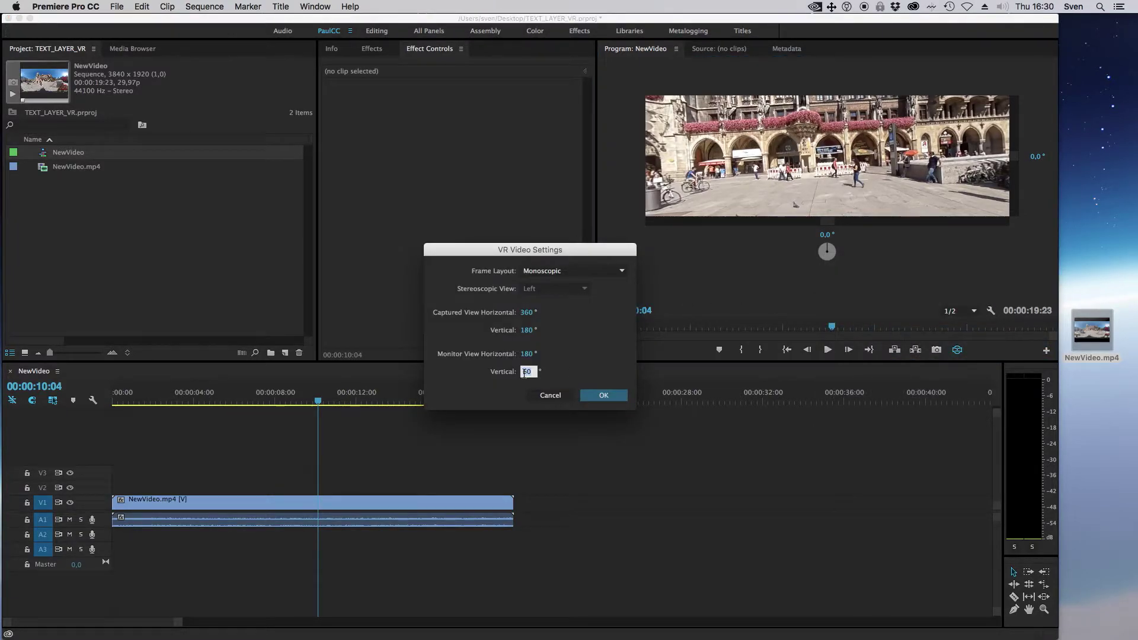
{"action": "left_click", "coordinate": [603, 395]}
- Reset the horizontal and vertical view angles to 0°
{"action": "left_click_drag", "start_coordinate": [868, 163], "coordinate": [830, 154]}
{"action": "left_click", "coordinate": [827, 264]}
{"action": "type", "text": "0"}
{"action": "key", "text": "Return"}
{"action": "left_click", "coordinate": [1037, 155]}
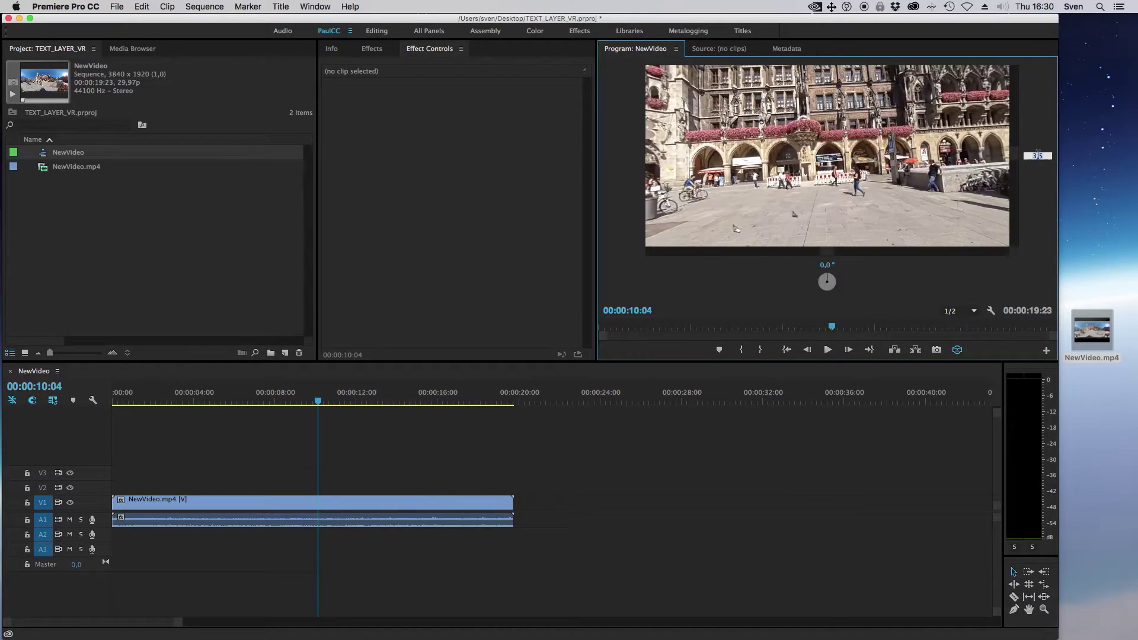
{"action": "type", "text": "0"}
{"action": "key", "text": "Return"}
- Create a new title item named Munich
{"action": "right_click", "coordinate": [87, 265]}
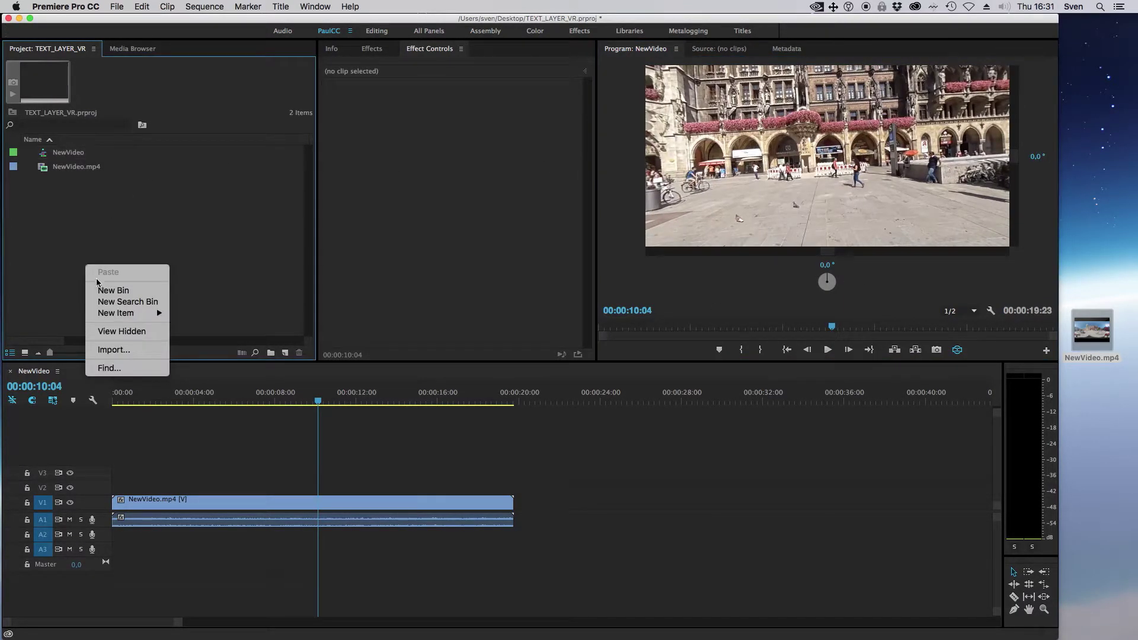
{"action": "mouse_move", "coordinate": [116, 314]}
{"action": "left_click", "coordinate": [202, 351]}
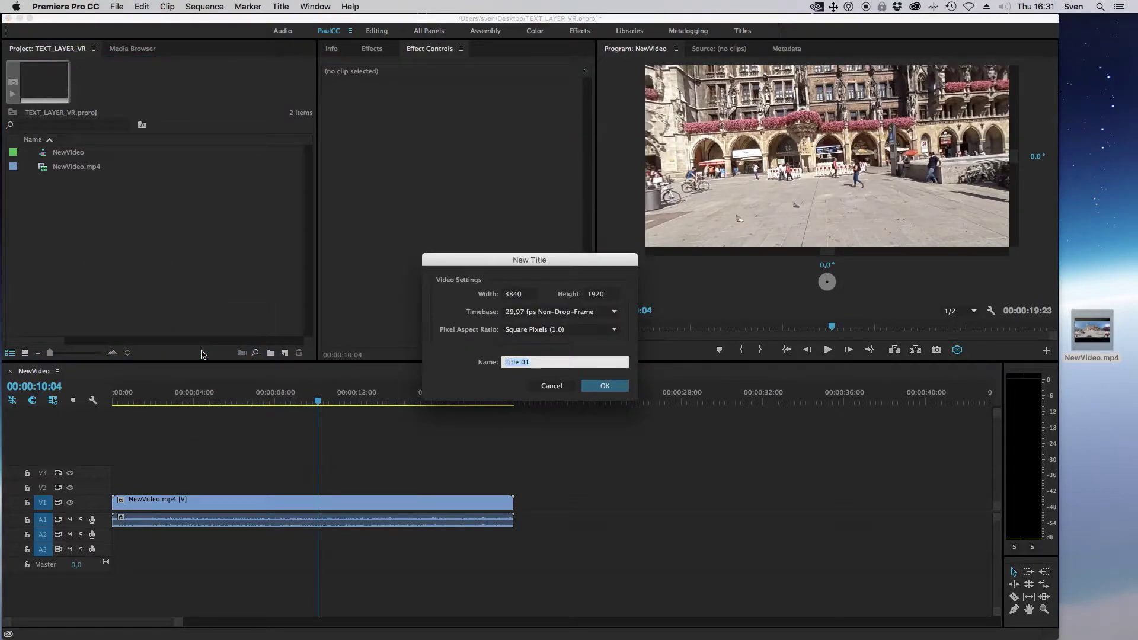
{"action": "type", "text": "Munich"}
{"action": "key", "text": "Return"}
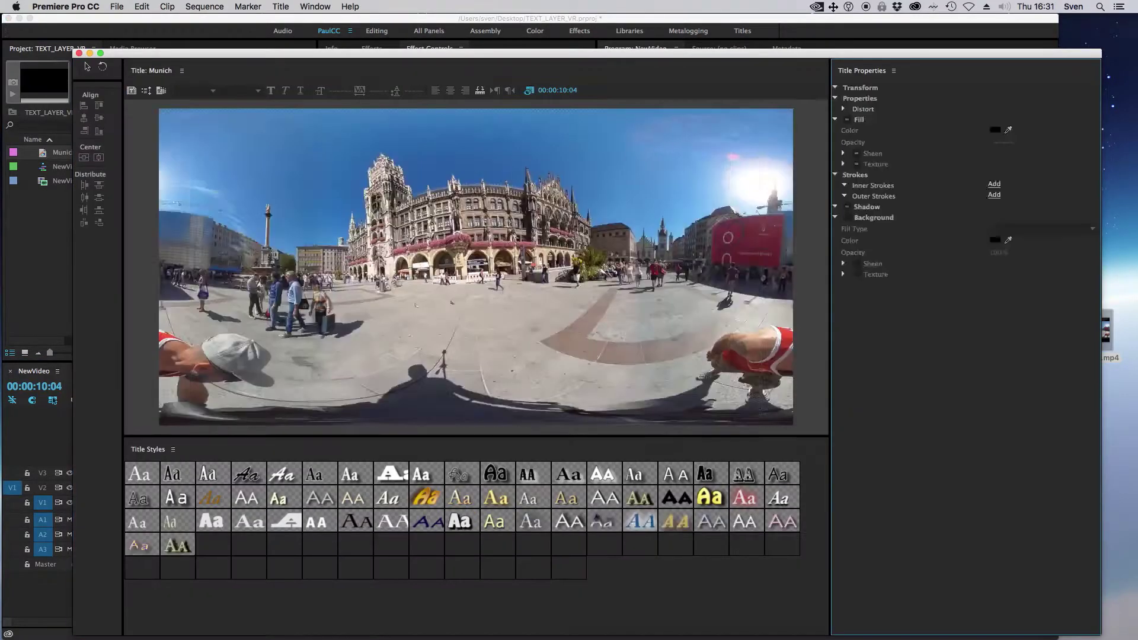
- Enter the title text, give it a black white-outlined style, and place Munich on track V2
{"action": "left_click", "coordinate": [433, 290]}
{"action": "type", "text": "VR"}
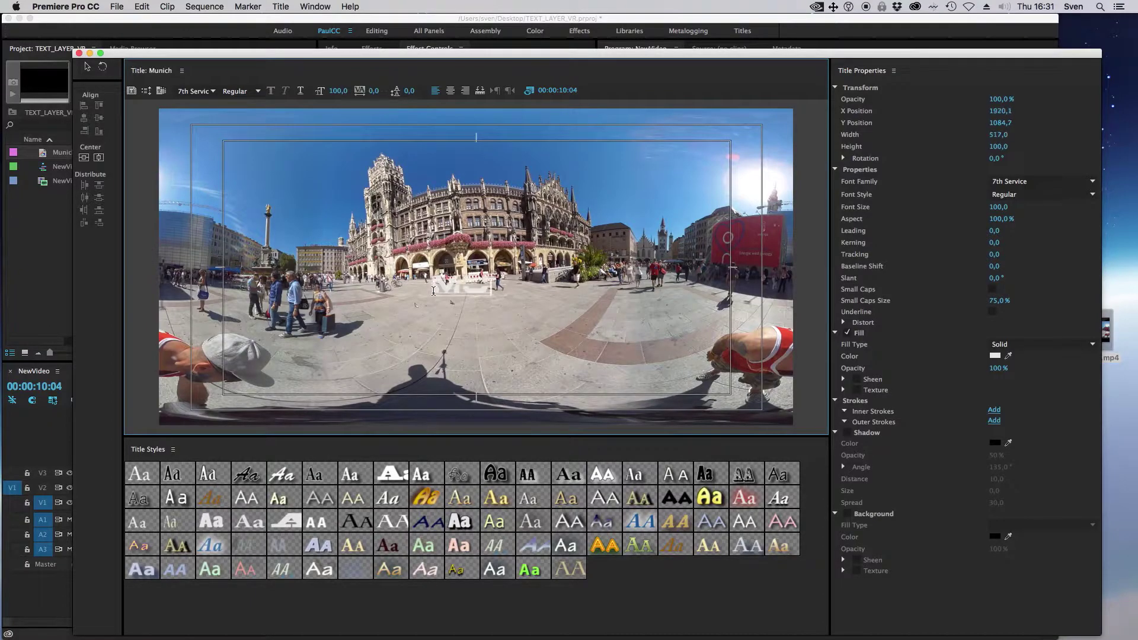
{"action": "type", "text": "NICH"}
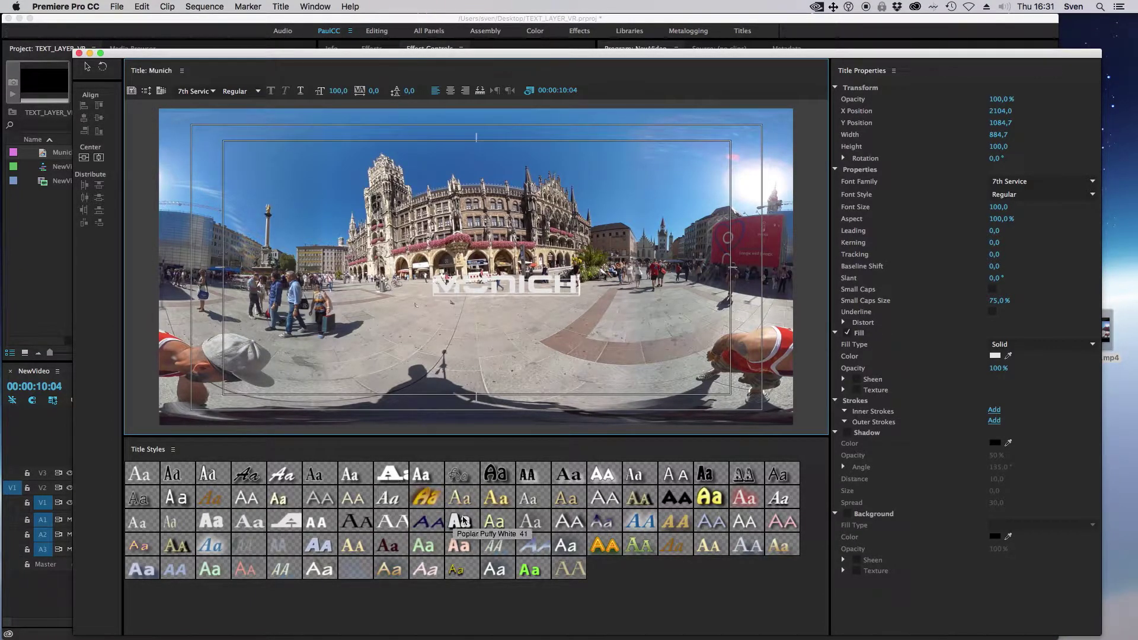
{"action": "left_click", "coordinate": [496, 476]}
{"action": "left_click", "coordinate": [83, 158]}
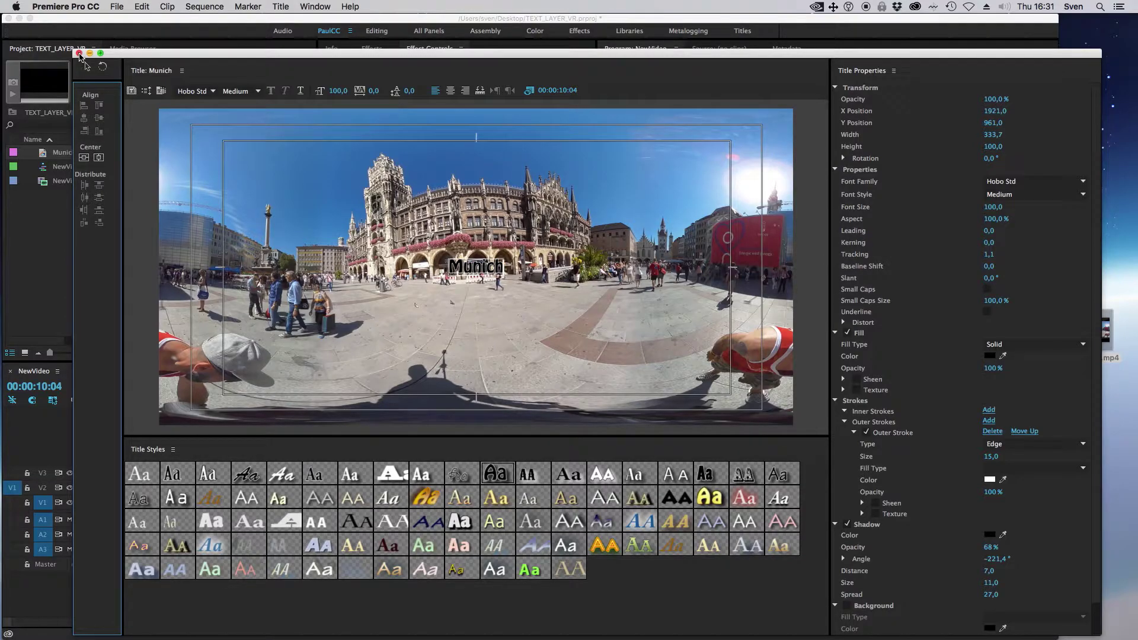
{"action": "left_click", "coordinate": [80, 54]}
{"action": "left_click_drag", "start_coordinate": [64, 152], "coordinate": [354, 493]}
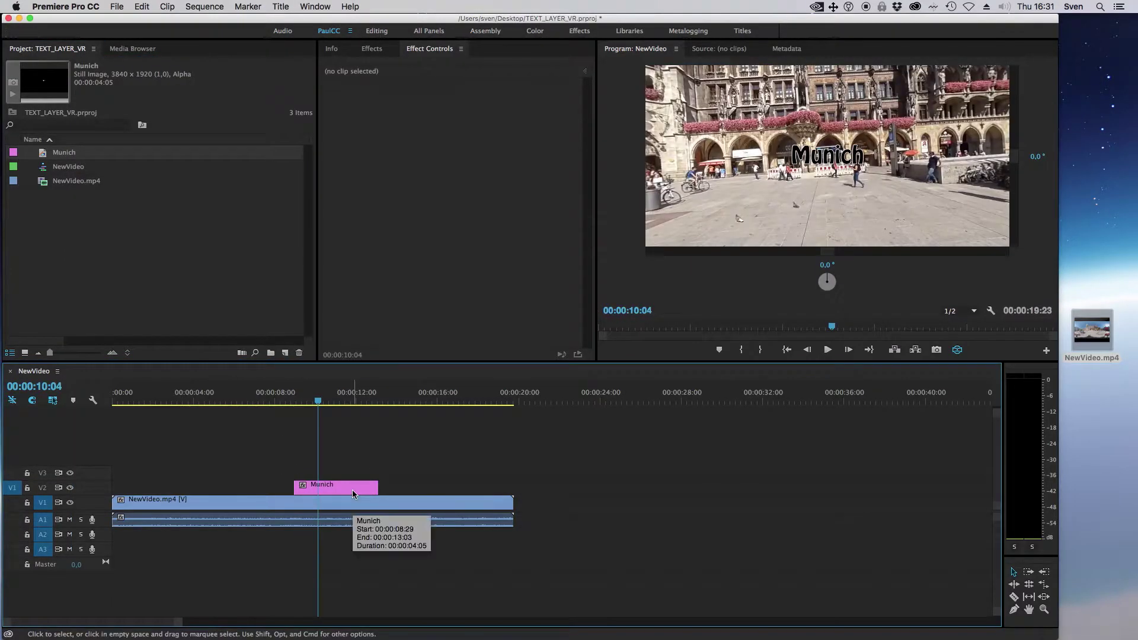
- Set the Munich title's Position Y to 1200 and Scale to 200
{"action": "left_click", "coordinate": [344, 487]}
{"action": "left_click", "coordinate": [491, 108]}
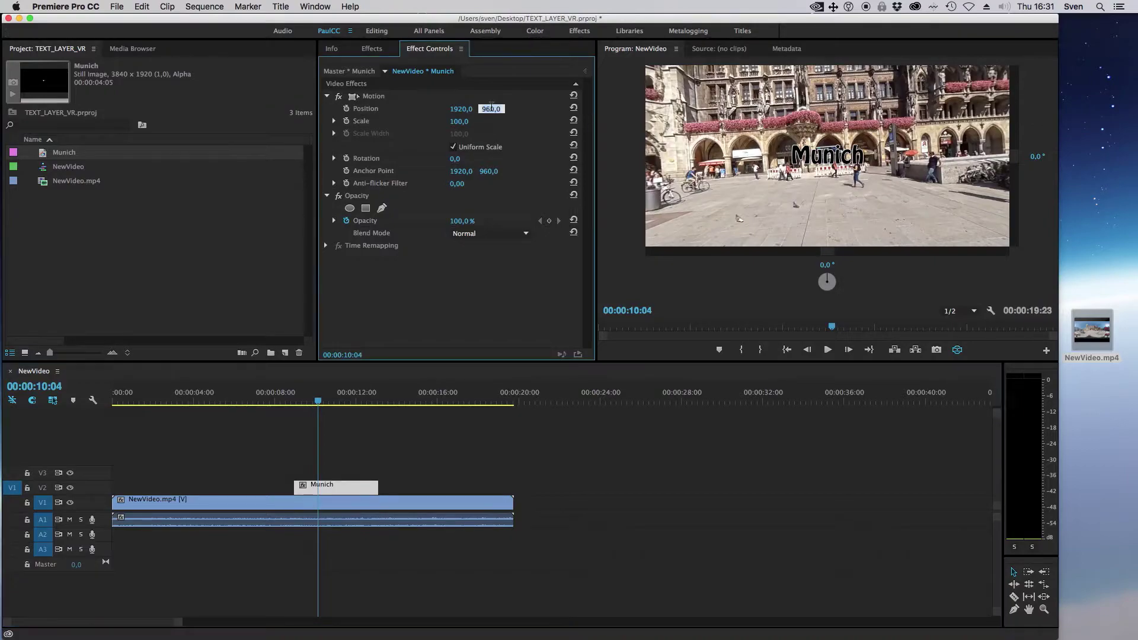
{"action": "type", "text": "1200"}
{"action": "key", "text": "Return"}
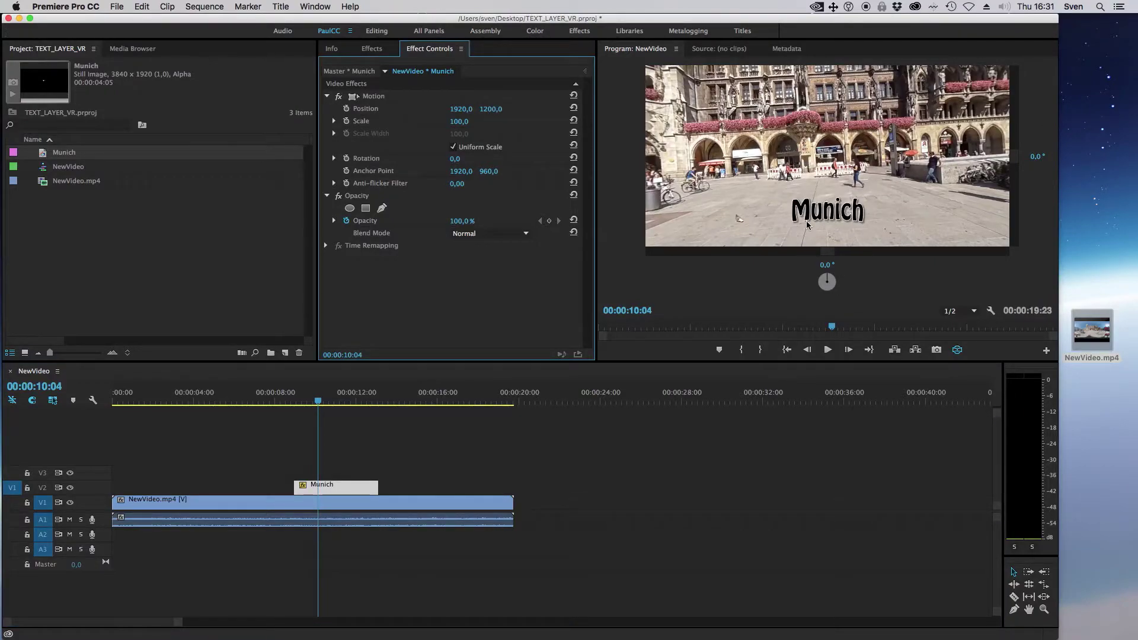
{"action": "left_click_drag", "start_coordinate": [856, 225], "coordinate": [842, 198]}
{"action": "left_click", "coordinate": [461, 121]}
{"action": "type", "text": "200"}
{"action": "key", "text": "Return"}
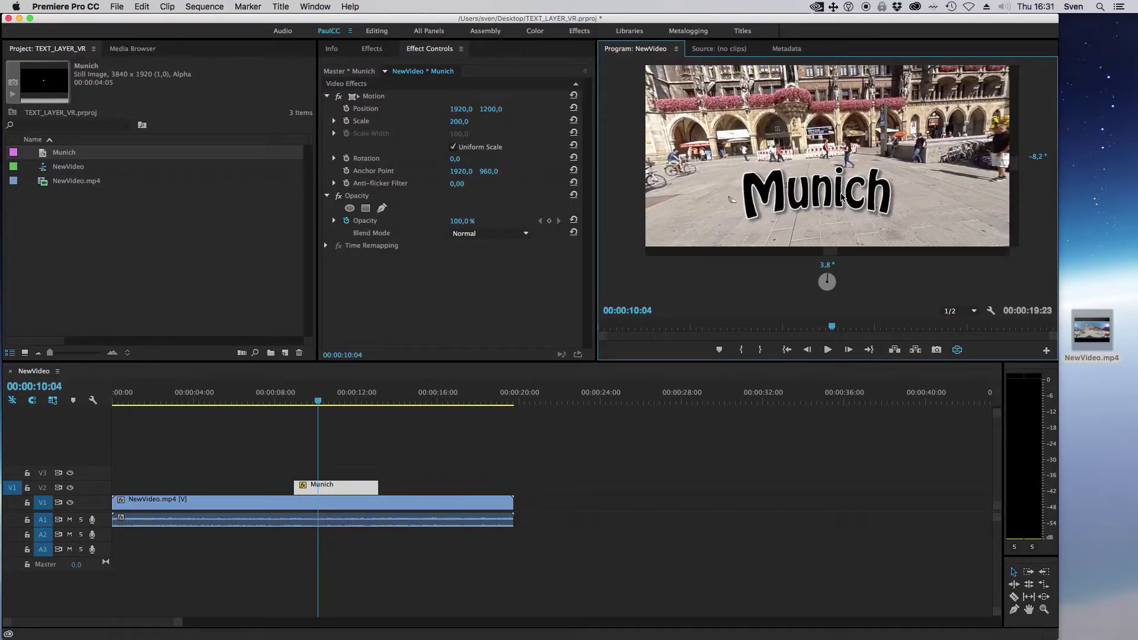
{"action": "left_click", "coordinate": [371, 50]}
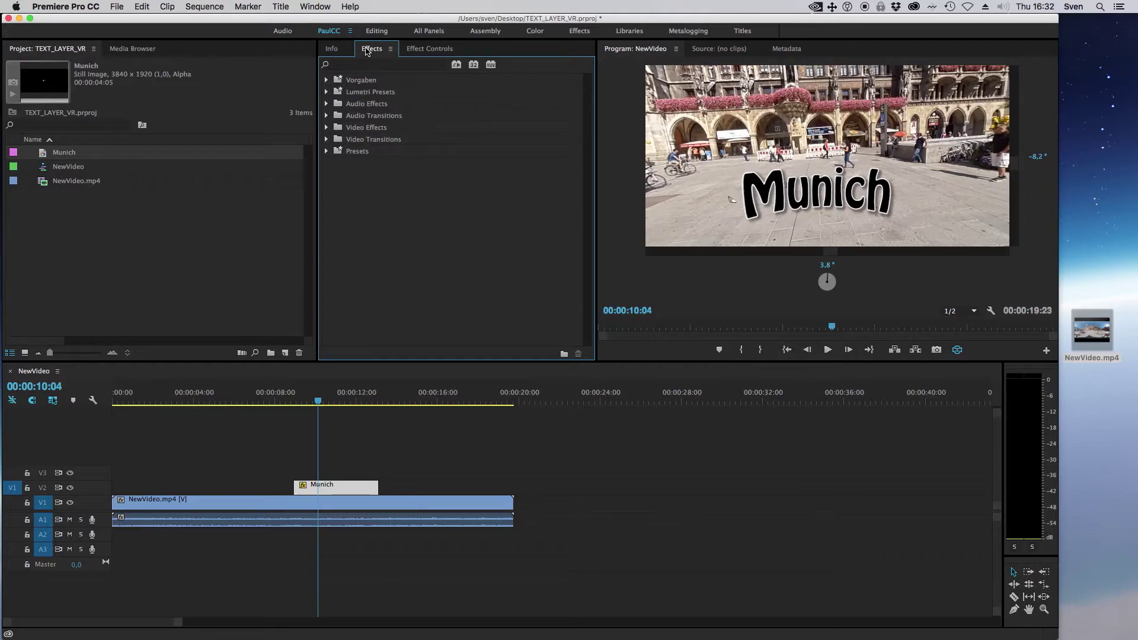
- Search for 'lens' and apply Lens Distortion to the Munich title
{"action": "left_click", "coordinate": [358, 66]}
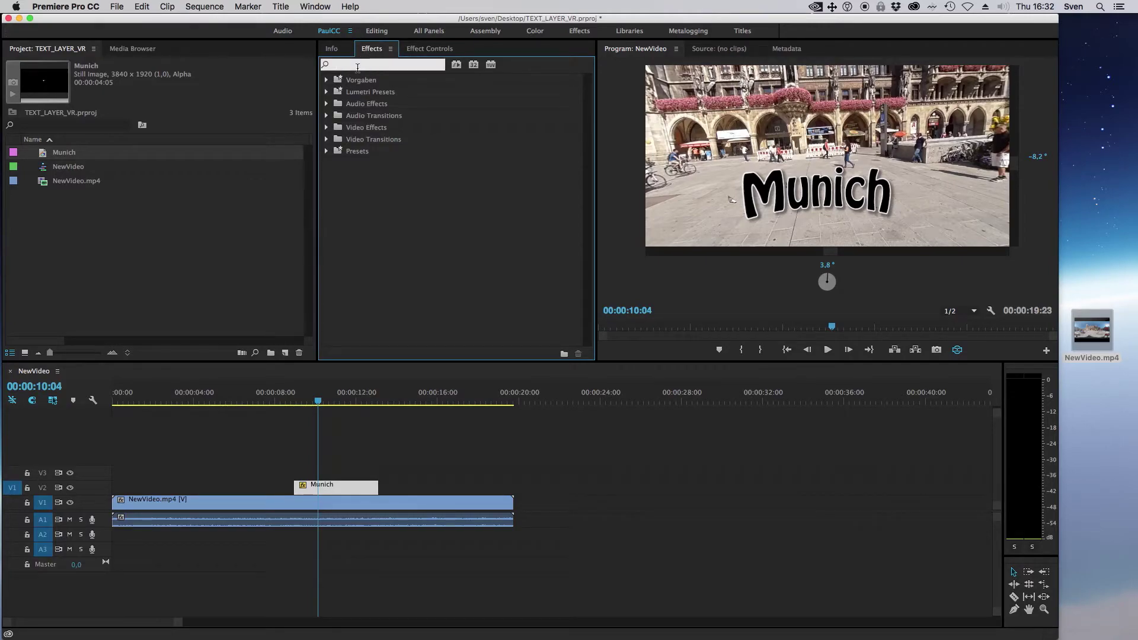
{"action": "type", "text": "lens"}
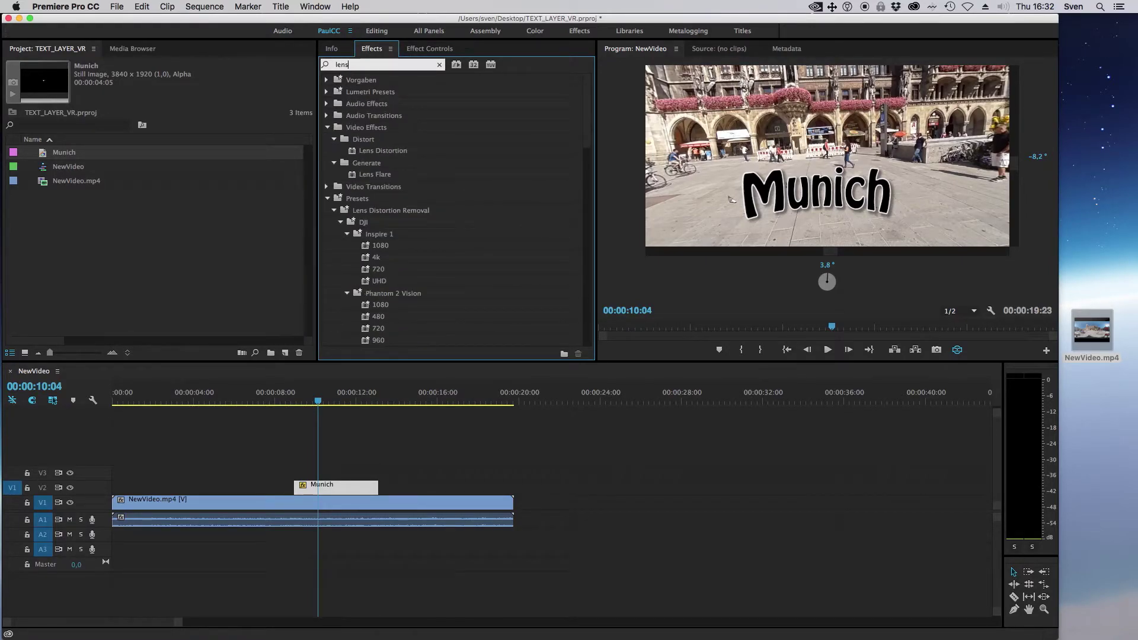
{"action": "left_click", "coordinate": [351, 153]}
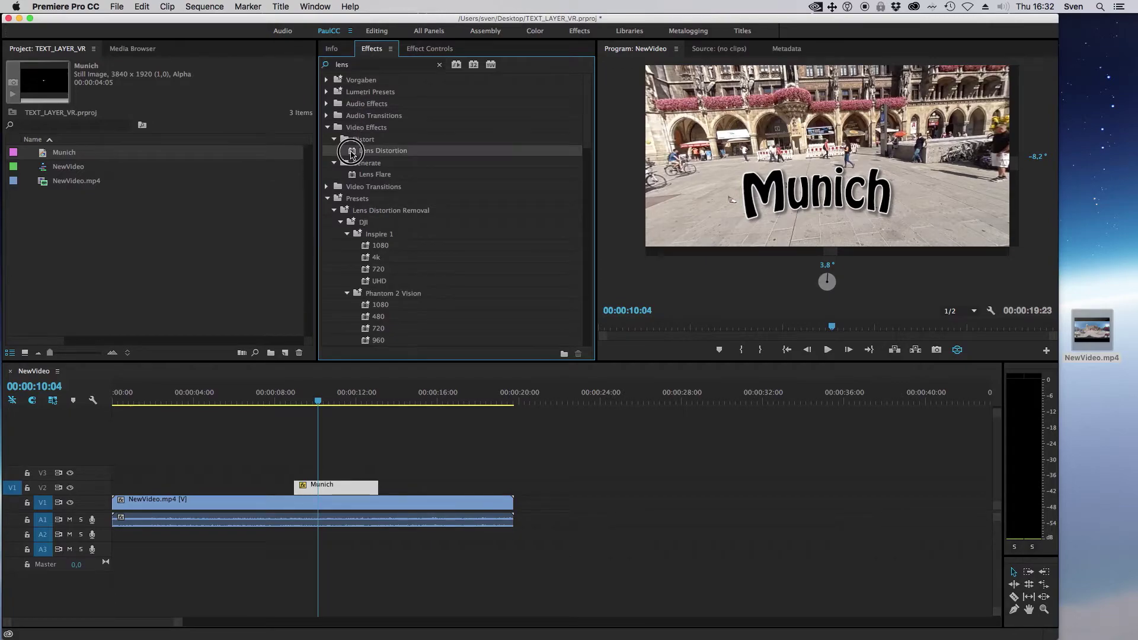
{"action": "left_click", "coordinate": [426, 50]}
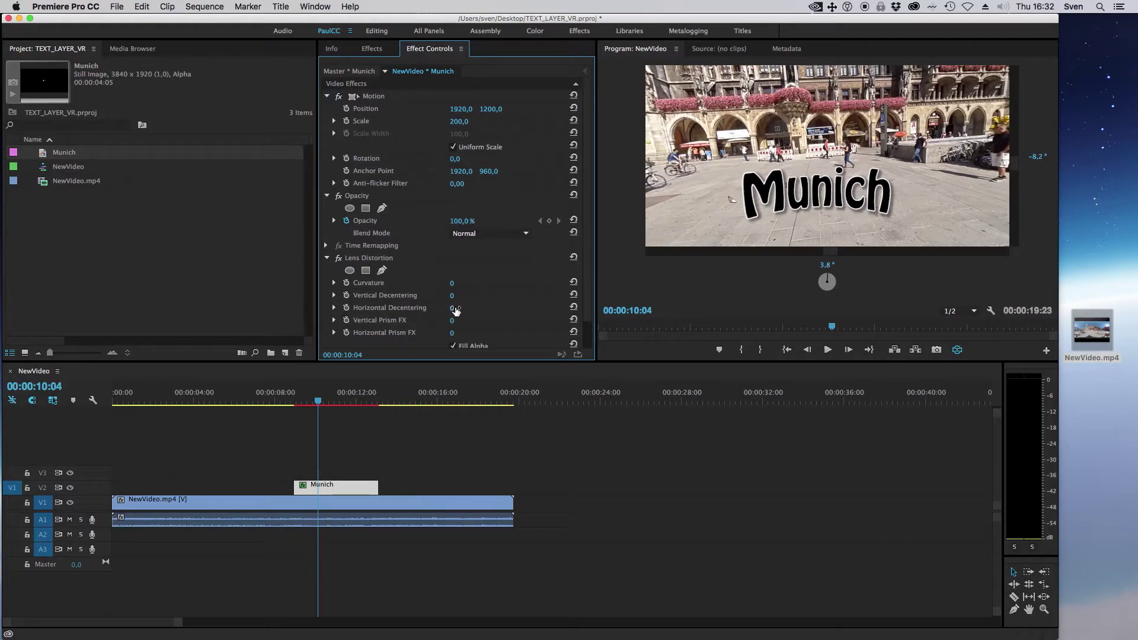
- Set Horizontal Decentering to 70 and opacity to 90%, then move the title to 00:00:00
{"action": "left_click", "coordinate": [456, 308]}
{"action": "type", "text": "70"}
{"action": "key", "text": "Return"}
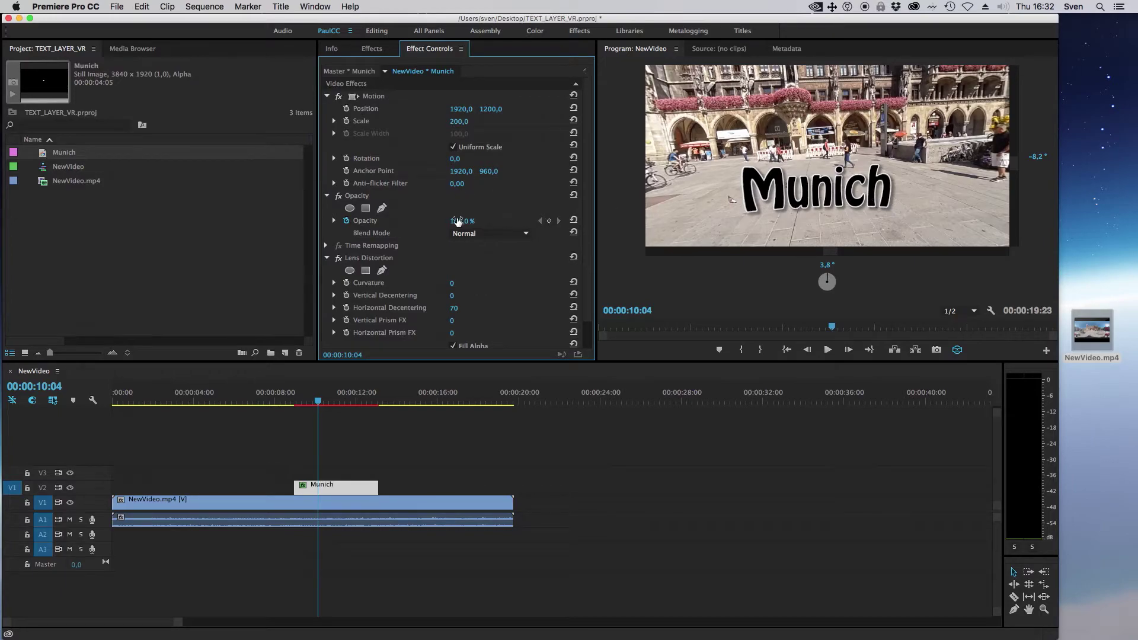
{"action": "left_click", "coordinate": [457, 220]}
{"action": "type", "text": "90"}
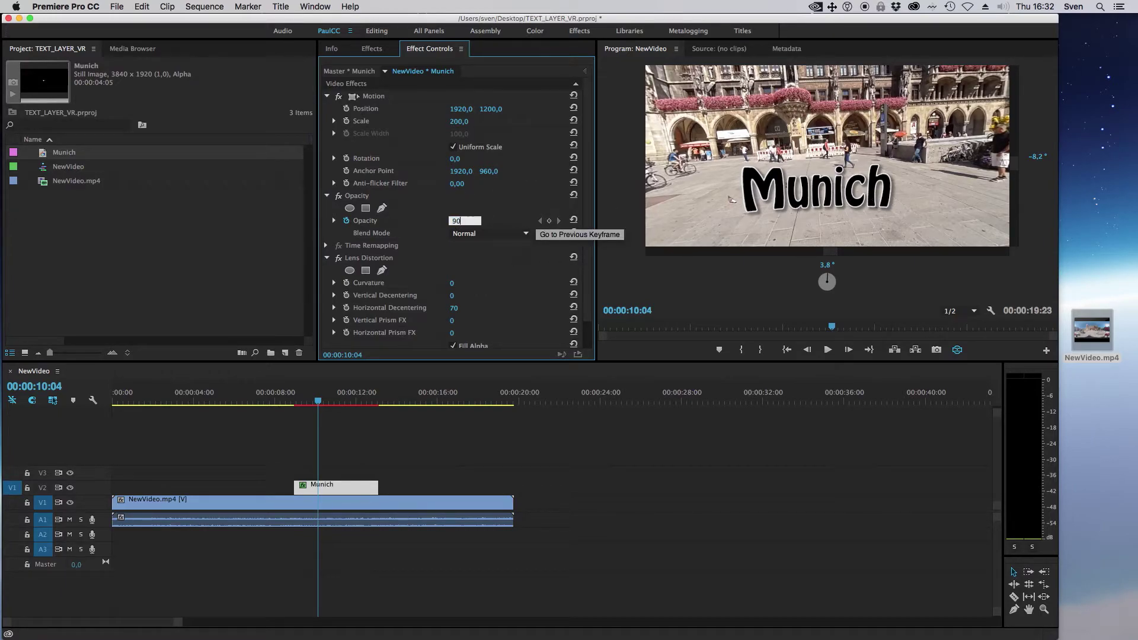
{"action": "key", "text": "Return"}
{"action": "left_click_drag", "start_coordinate": [538, 396], "coordinate": [95, 409]}
{"action": "left_click_drag", "start_coordinate": [313, 491], "coordinate": [133, 491]}
- Add Cross Dissolve transitions to the start and end of the Munich title clip on V2
{"action": "left_click", "coordinate": [372, 50]}
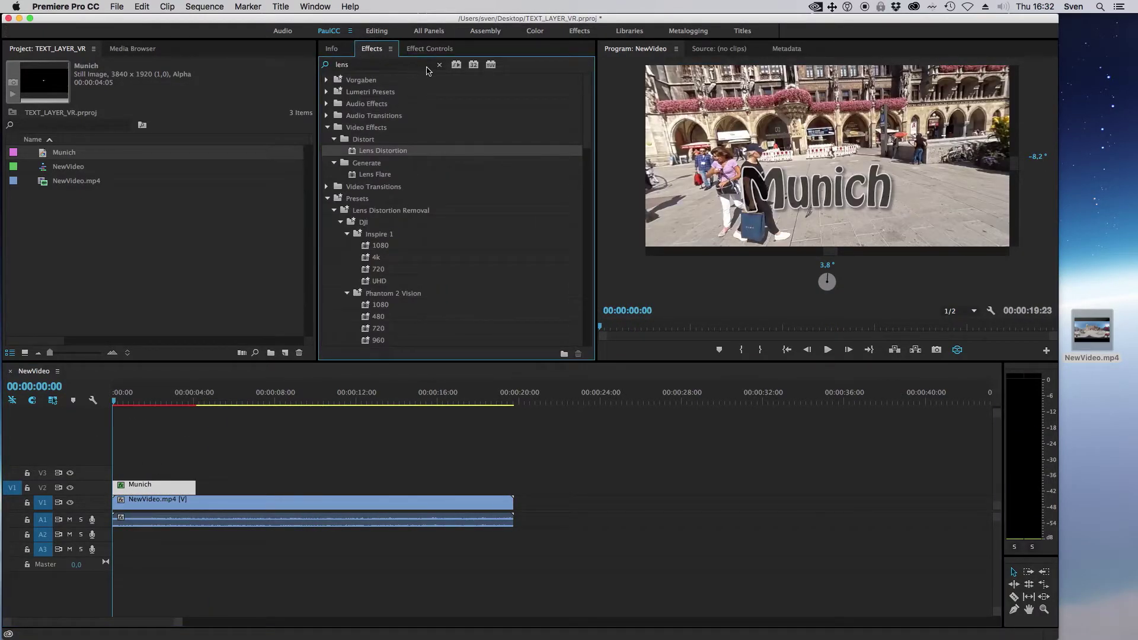
{"action": "left_click", "coordinate": [326, 127]}
{"action": "left_click", "coordinate": [327, 139]}
{"action": "left_click", "coordinate": [333, 163]}
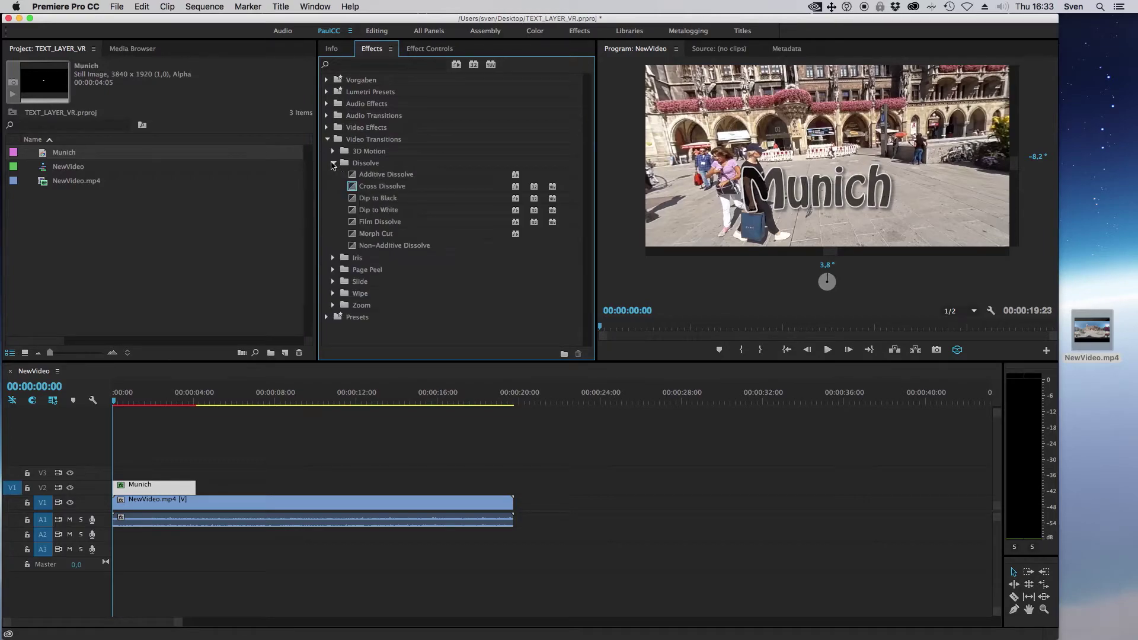
{"action": "left_click_drag", "start_coordinate": [352, 186], "coordinate": [121, 487]}
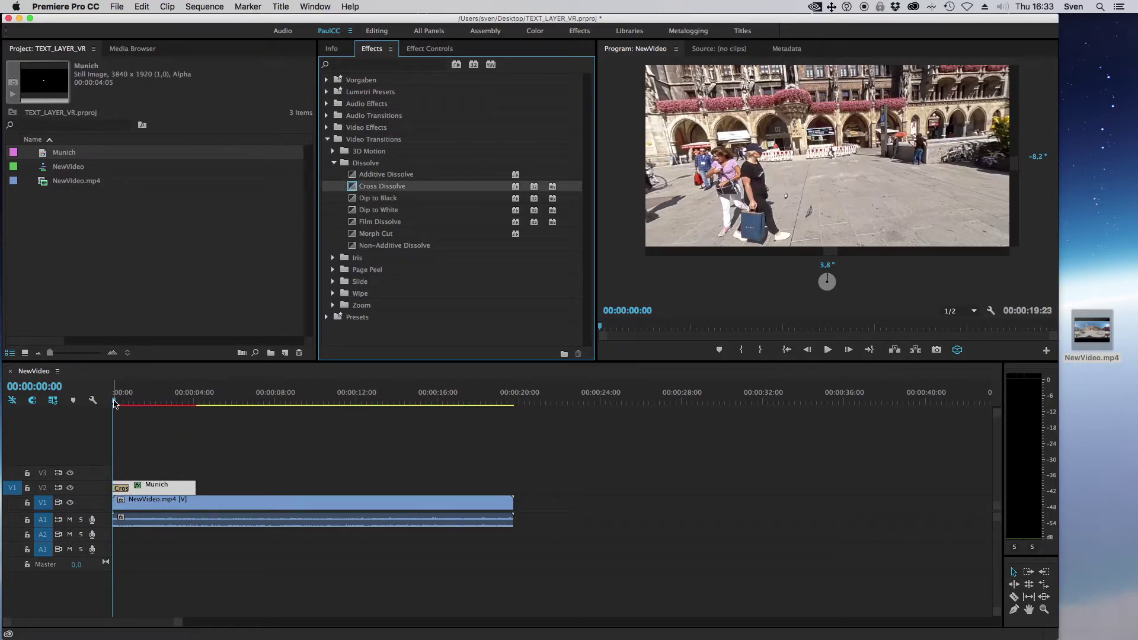
{"action": "left_click_drag", "start_coordinate": [115, 405], "coordinate": [163, 402]}
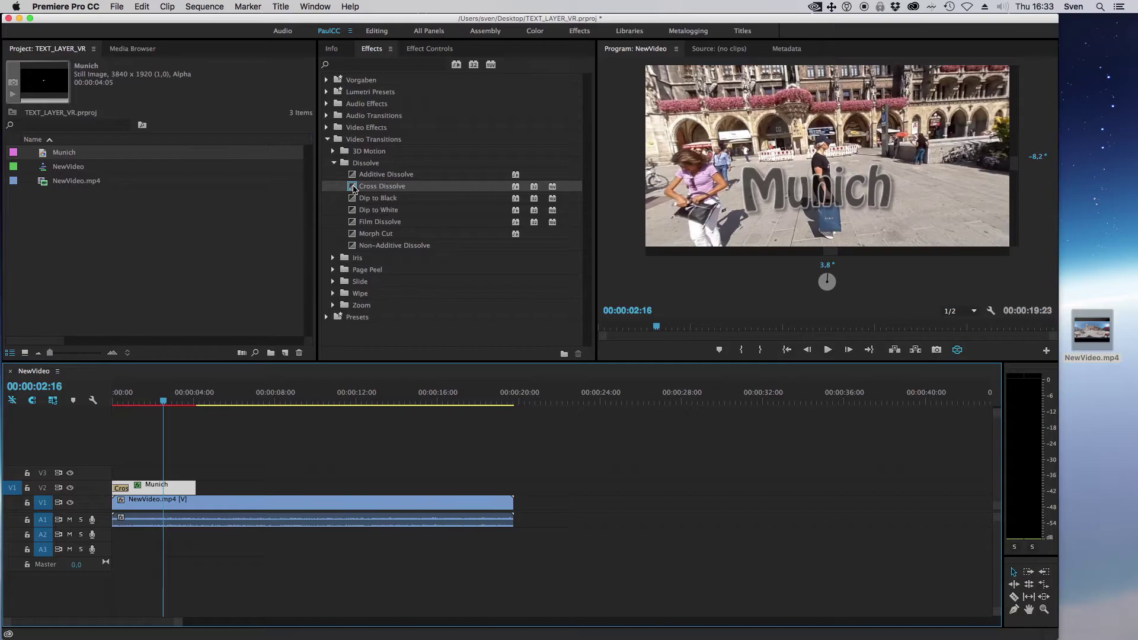
{"action": "left_click_drag", "start_coordinate": [354, 188], "coordinate": [191, 488]}
{"action": "left_click_drag", "start_coordinate": [202, 402], "coordinate": [223, 402]}
- Apply the Lumetri Cinematic Cinespace 50 preset to the NewVideo.mp4 360° footage
{"action": "left_click_drag", "start_coordinate": [830, 177], "coordinate": [914, 204]}
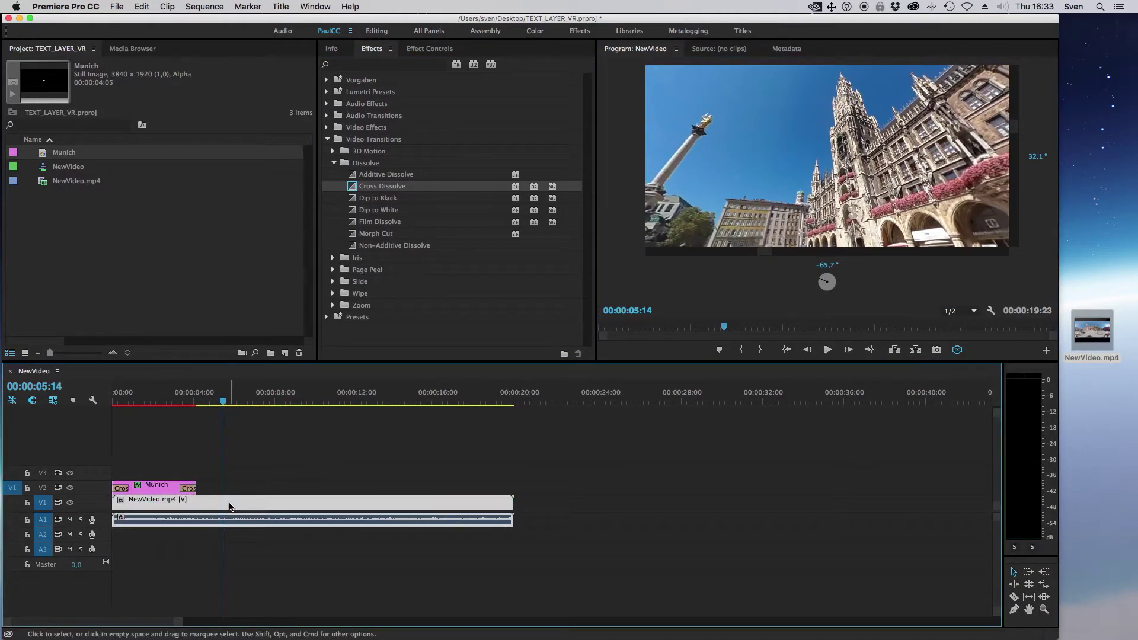
{"action": "left_click", "coordinate": [327, 139]}
{"action": "left_click", "coordinate": [327, 91]}
{"action": "left_click", "coordinate": [332, 103]}
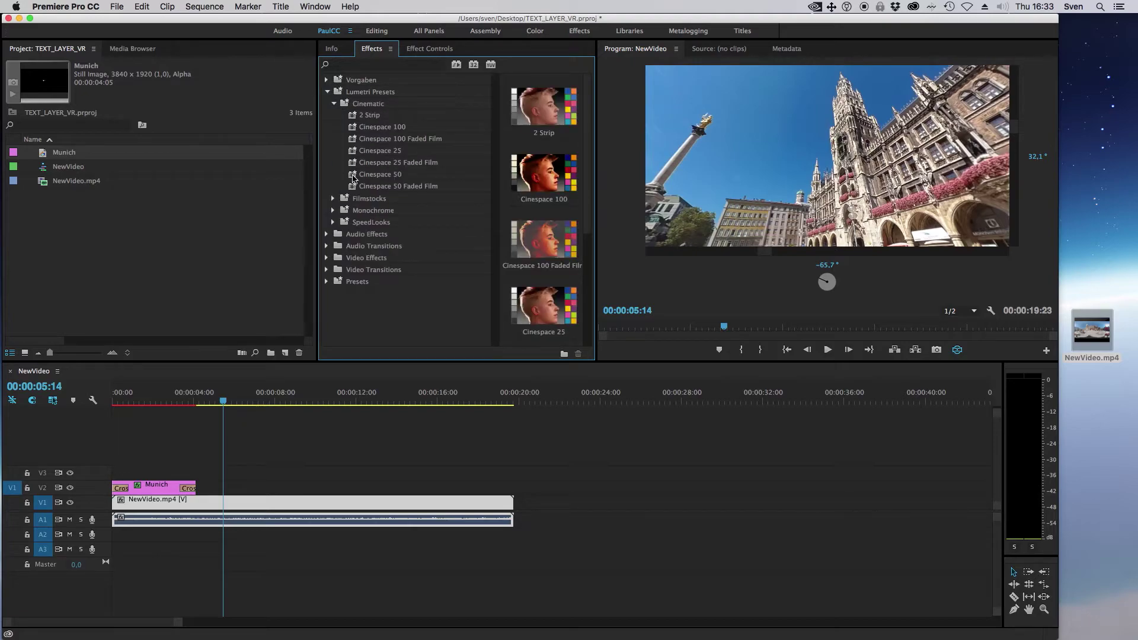
{"action": "left_click_drag", "start_coordinate": [380, 175], "coordinate": [827, 155]}
{"action": "left_click_drag", "start_coordinate": [896, 144], "coordinate": [897, 123]}
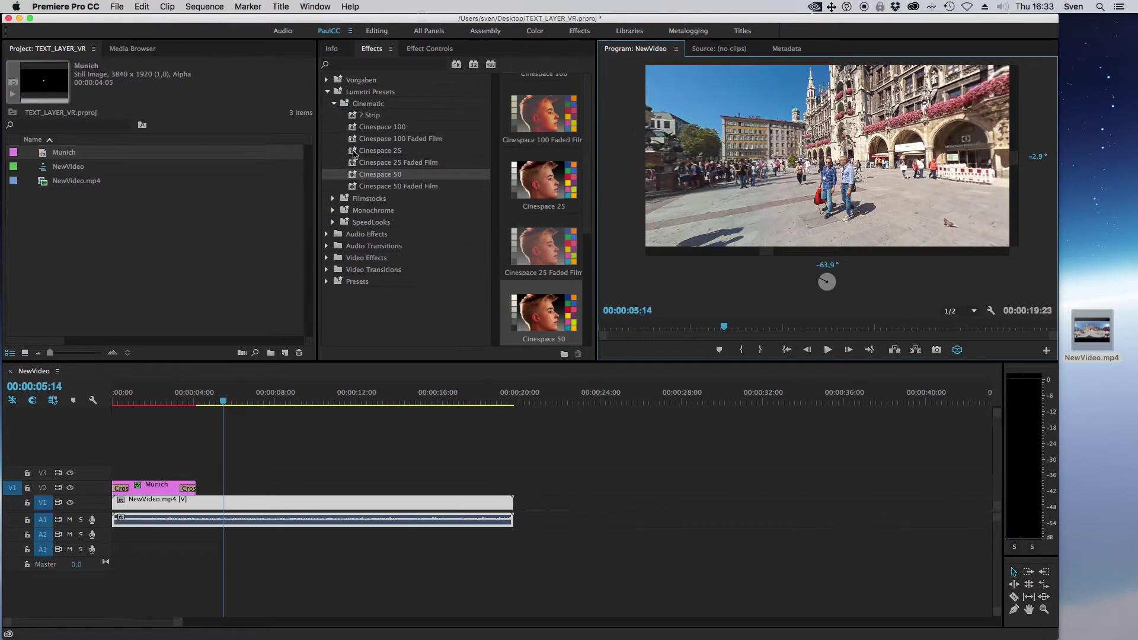
{"action": "left_click", "coordinate": [354, 174]}
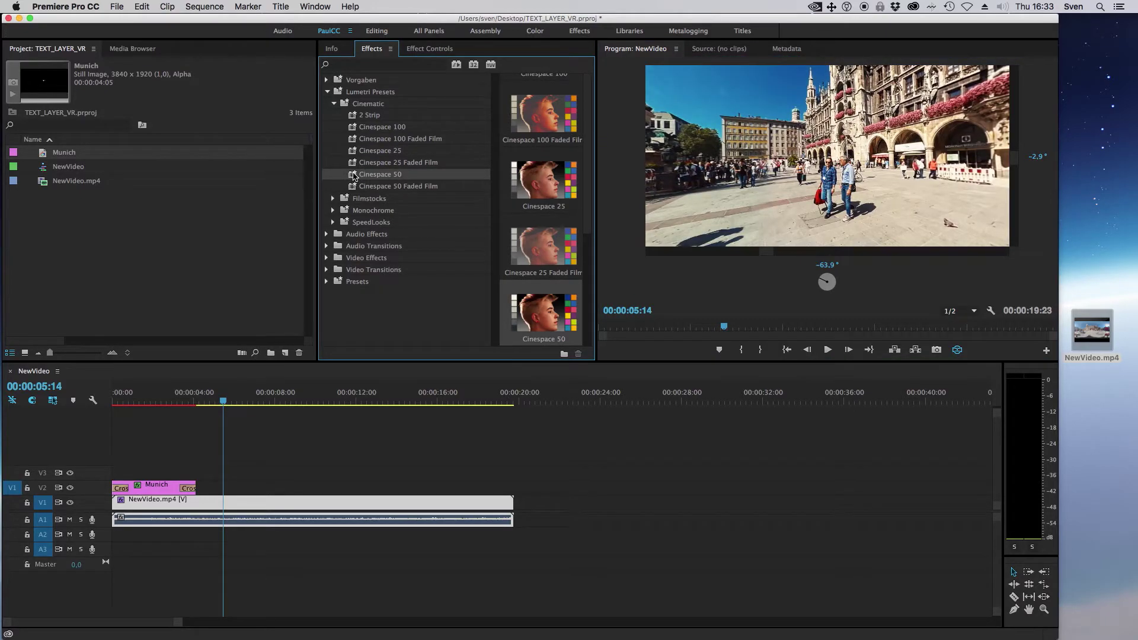
{"action": "left_click", "coordinate": [334, 104]}
- In Export Settings, tick Video Is VR, name the output Text_Layer_VR on the Desktop, and export
{"action": "left_click", "coordinate": [115, 7]}
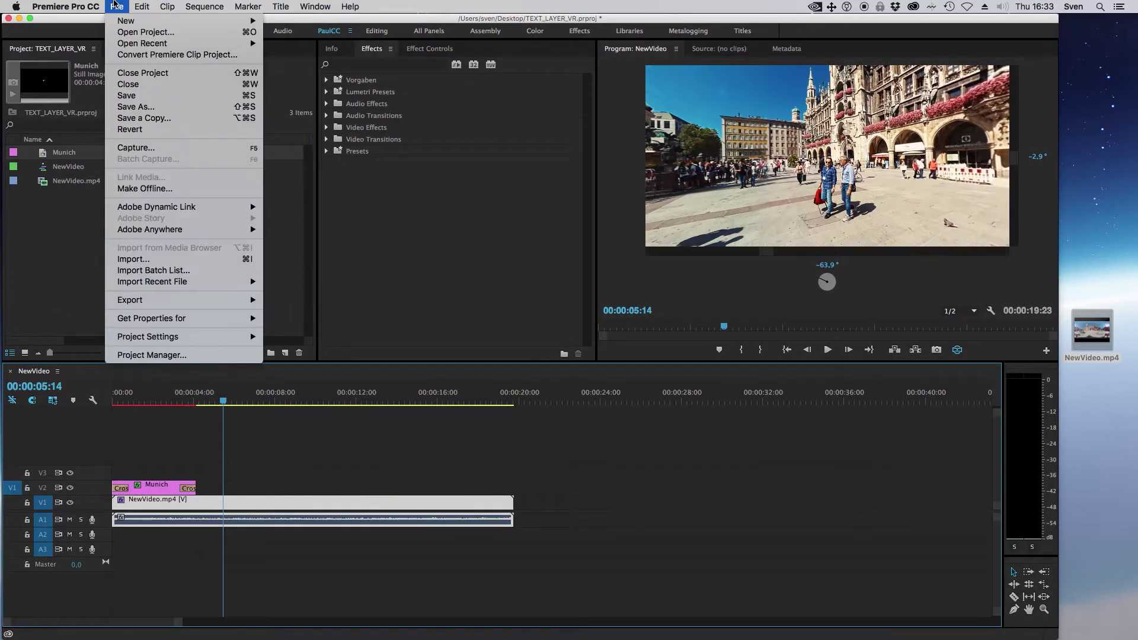
{"action": "left_click", "coordinate": [267, 303]}
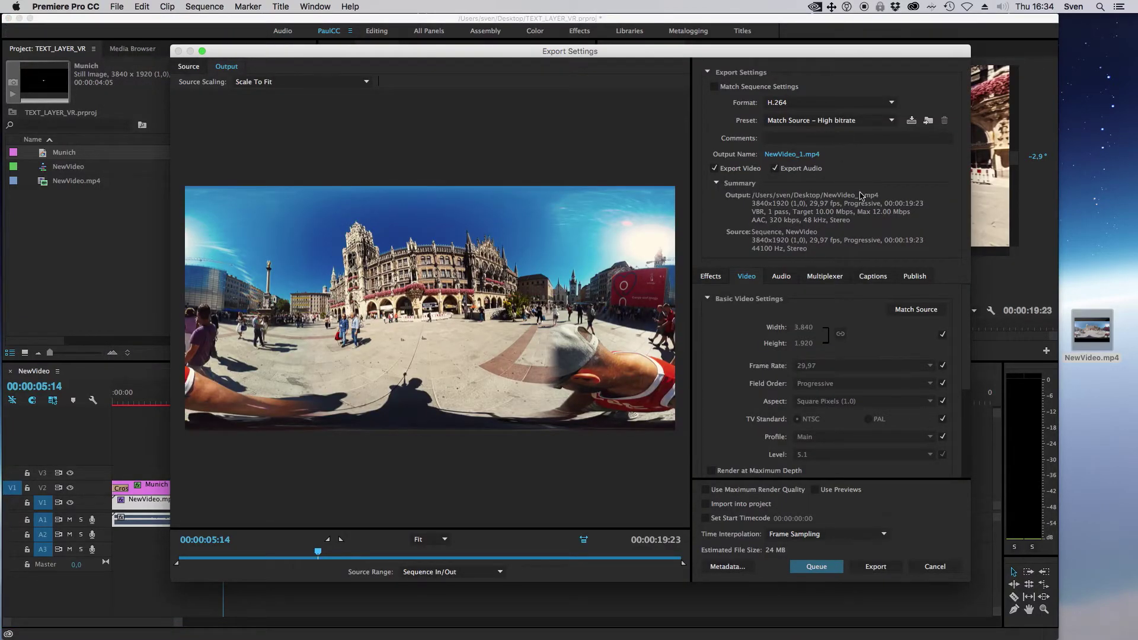
{"action": "scroll", "coordinate": [873, 389], "scroll_direction": "down", "scroll_amount": 5}
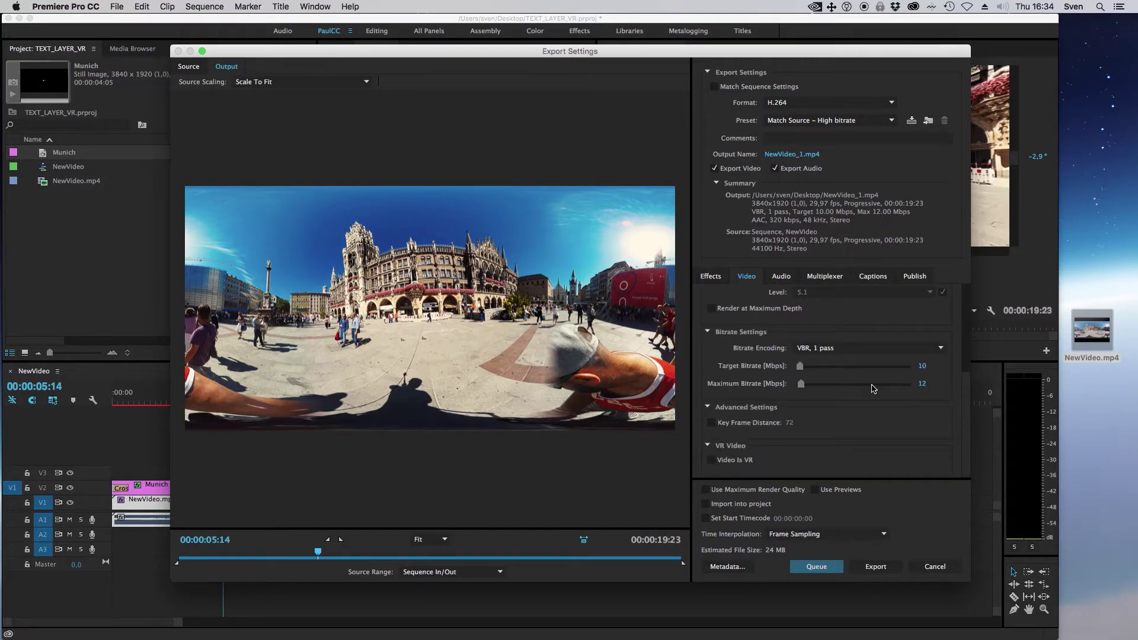
{"action": "left_click", "coordinate": [711, 460]}
{"action": "scroll", "coordinate": [816, 432], "scroll_direction": "down", "scroll_amount": 1}
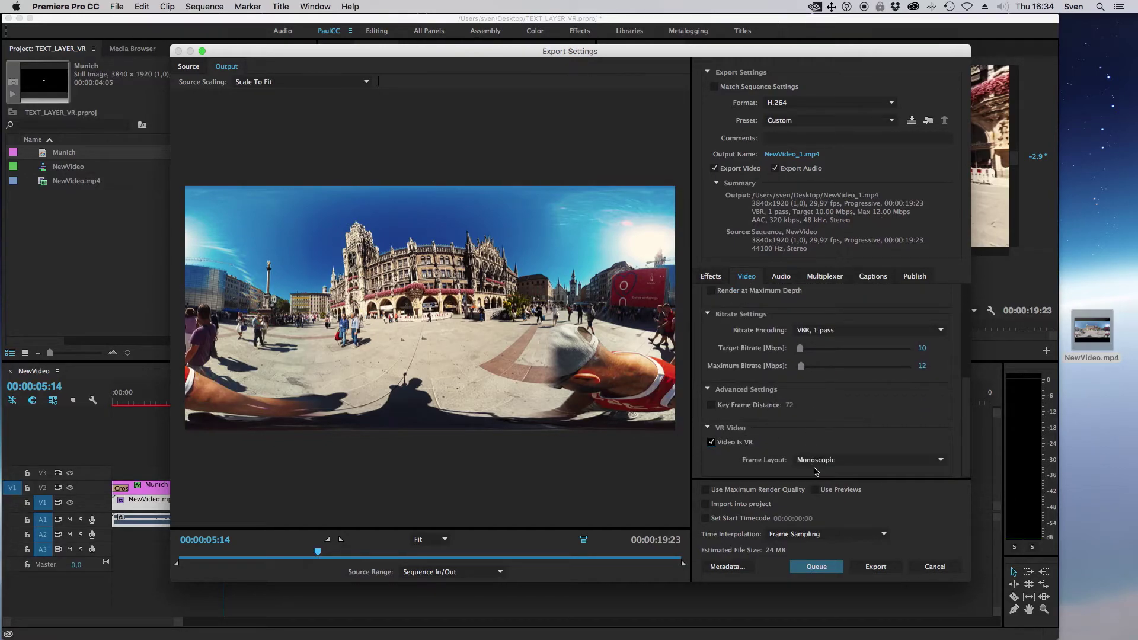
{"action": "left_click", "coordinate": [786, 155]}
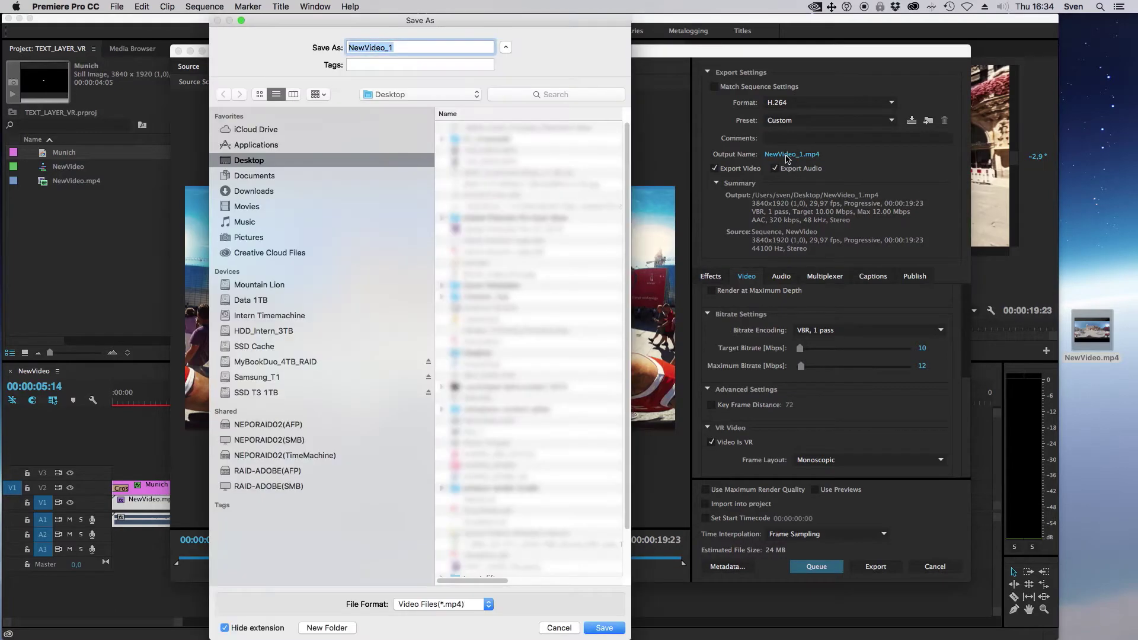
{"action": "type", "text": "Text_Layer_VR"}
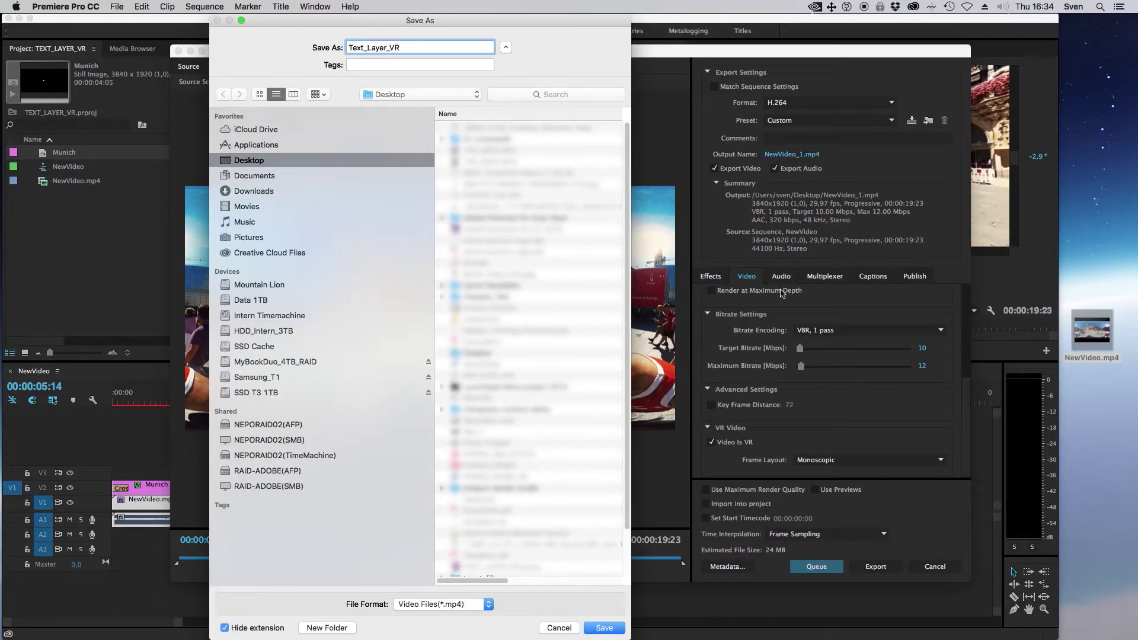
{"action": "left_click", "coordinate": [604, 628]}
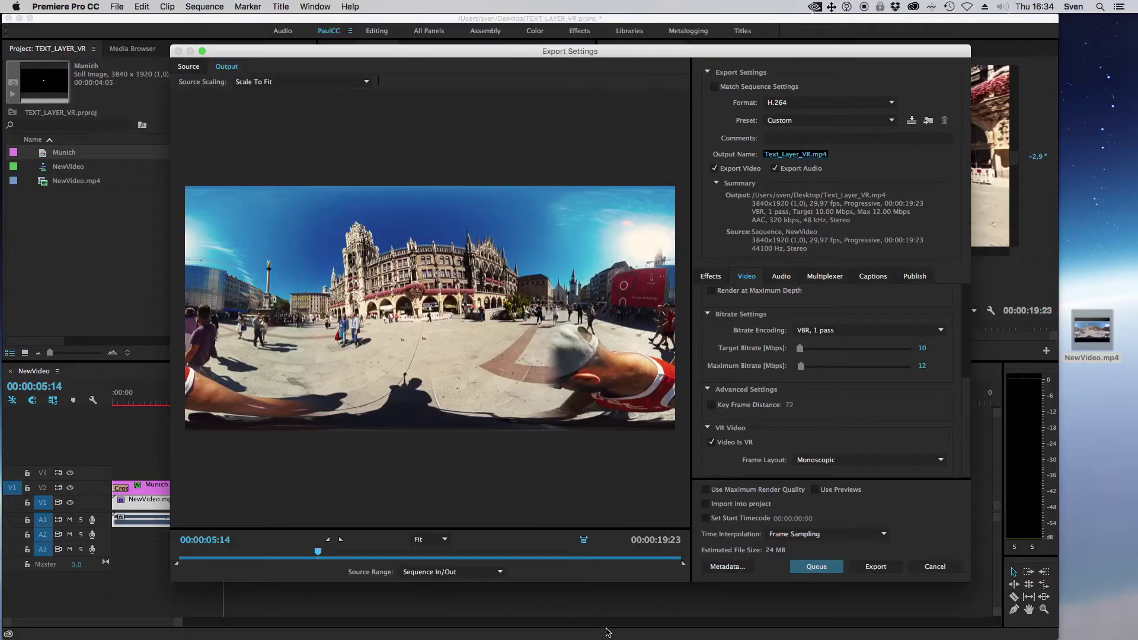
{"action": "left_click", "coordinate": [875, 567]}
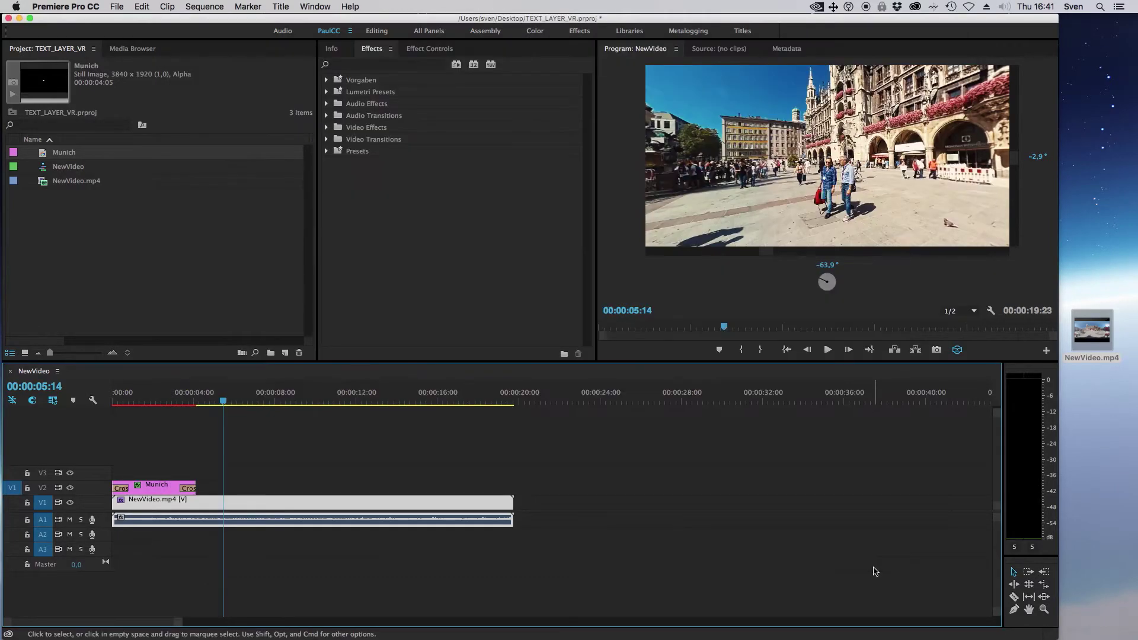
- Quit Premiere Pro with Cmd+Q, answering the save-changes prompt
{"action": "key", "text": "super+q"}
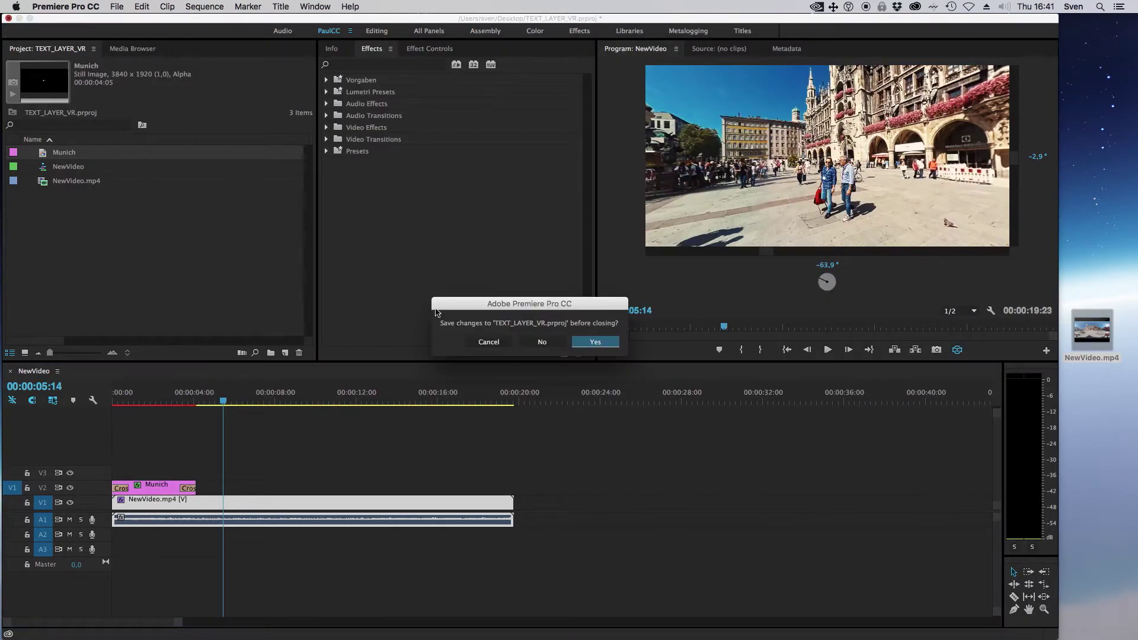
{"action": "key", "text": "Return"}
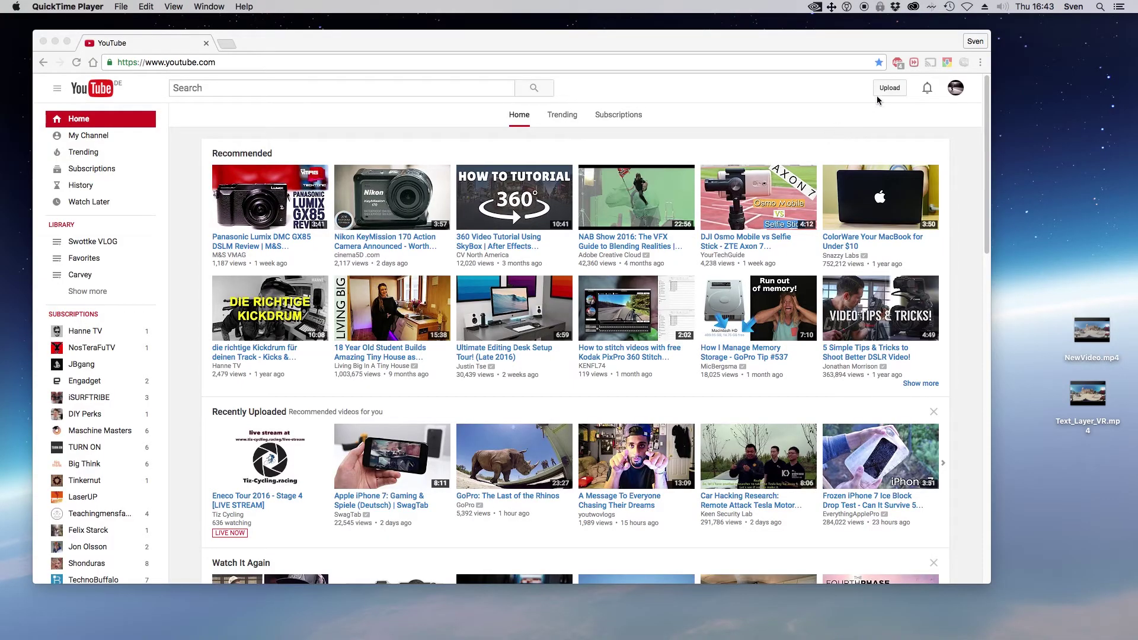
- Upload Text_Layer_VR.mp4 to YouTube by dropping it onto the upload page
{"action": "left_click", "coordinate": [884, 92]}
{"action": "left_click", "coordinate": [885, 90]}
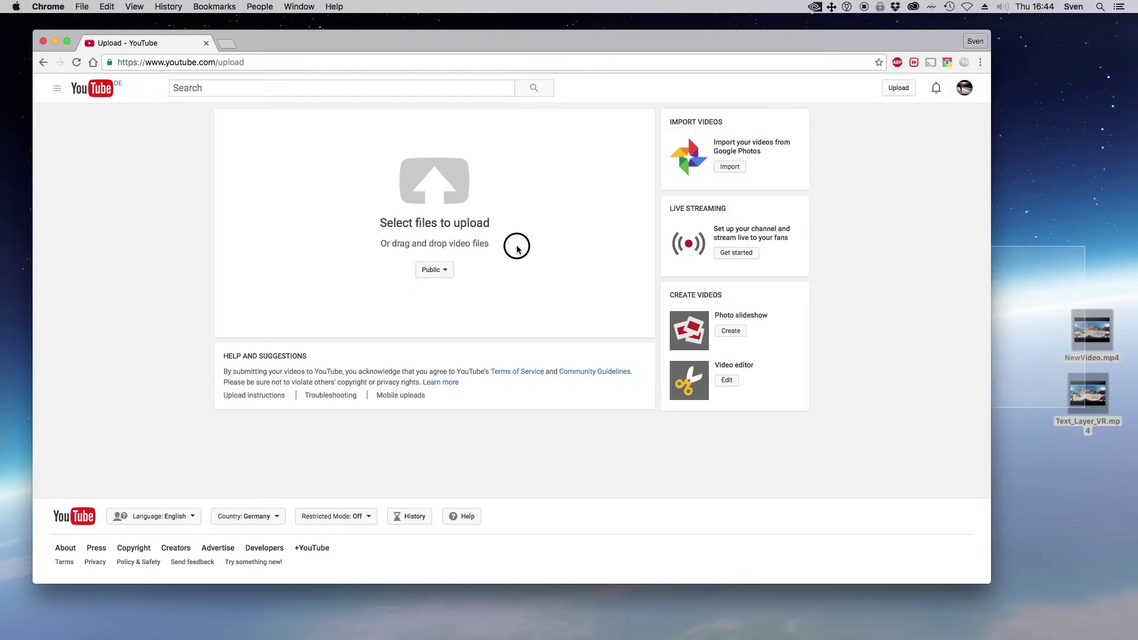
{"action": "left_click", "coordinate": [1070, 408]}
{"action": "left_click_drag", "start_coordinate": [1071, 407], "coordinate": [541, 268]}
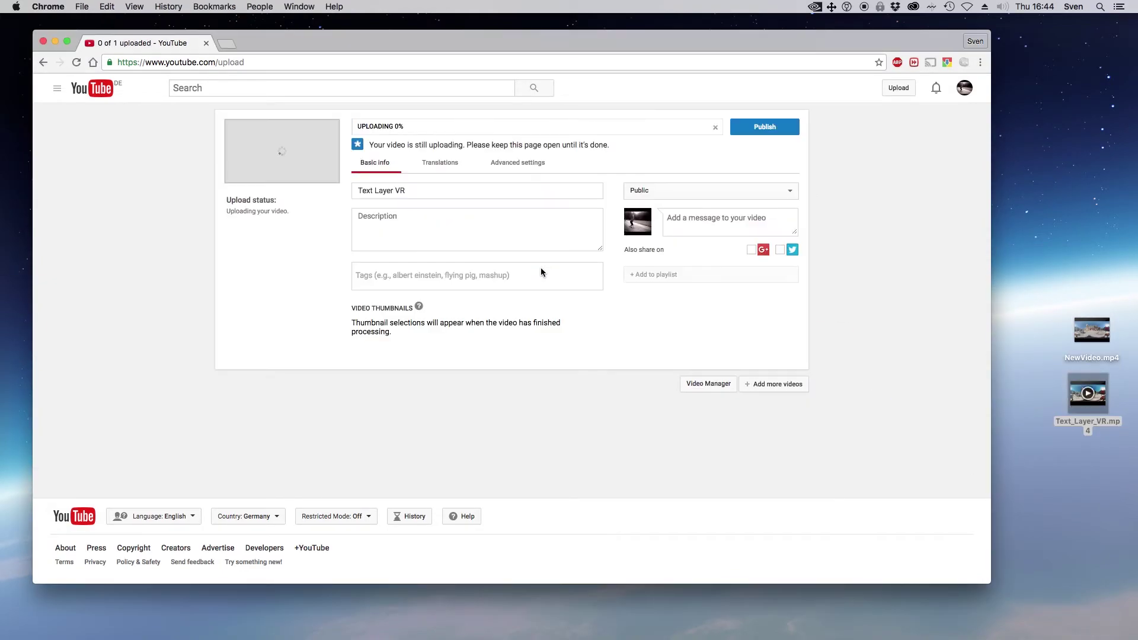
- Set the video's privacy to Private, finish the details, and open its watch page
{"action": "left_click", "coordinate": [658, 190]}
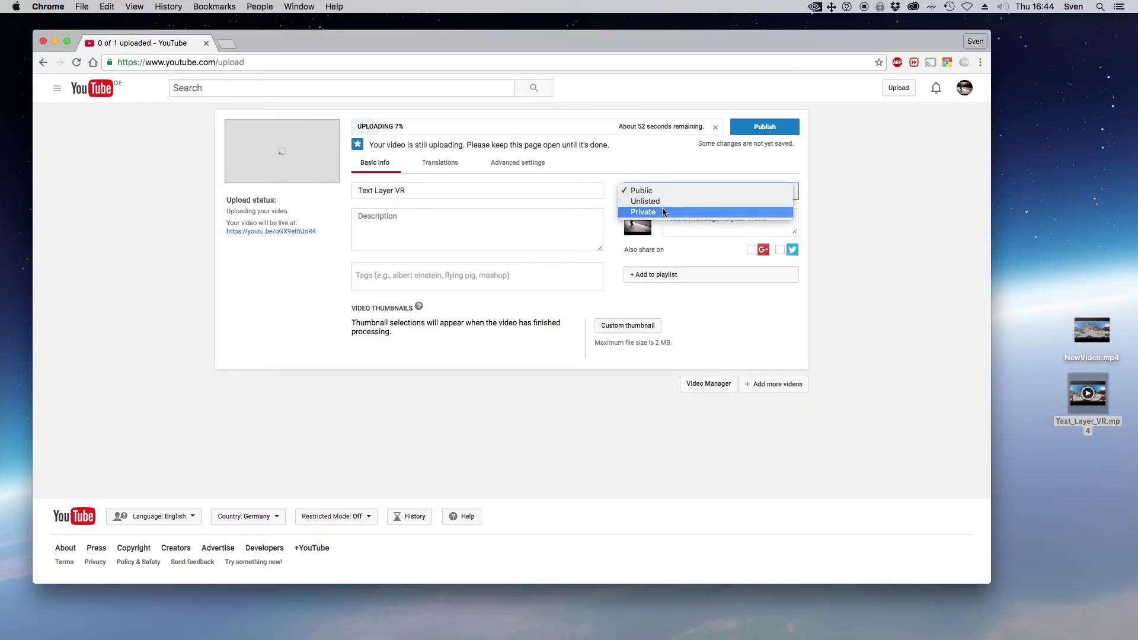
{"action": "left_click", "coordinate": [662, 214]}
{"action": "left_click", "coordinate": [764, 127]}
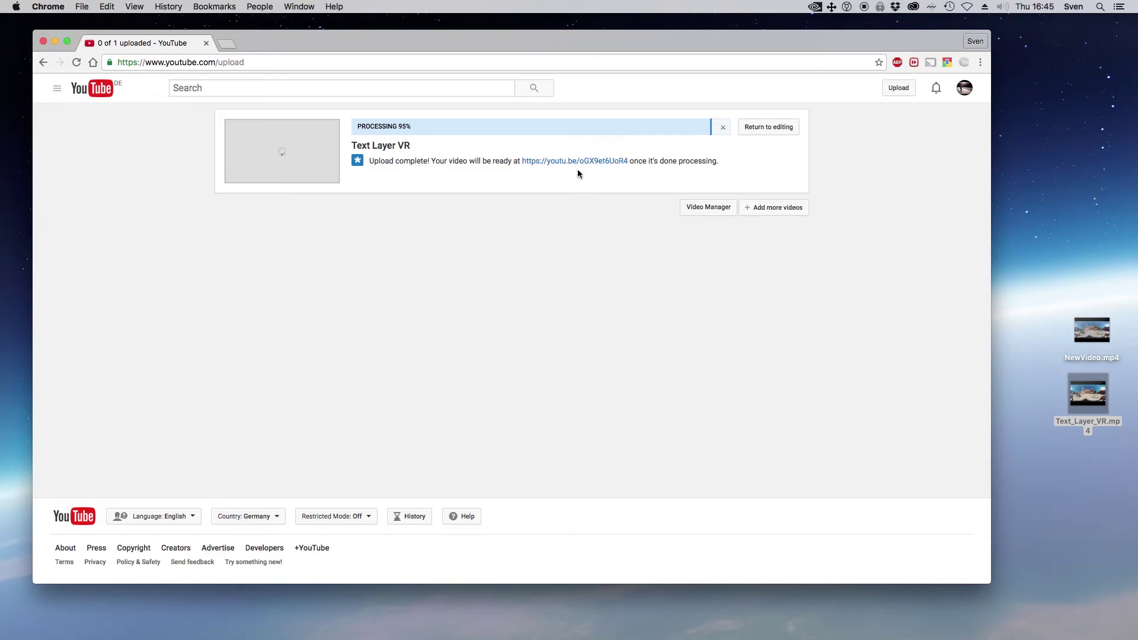
{"action": "left_click", "coordinate": [295, 172]}
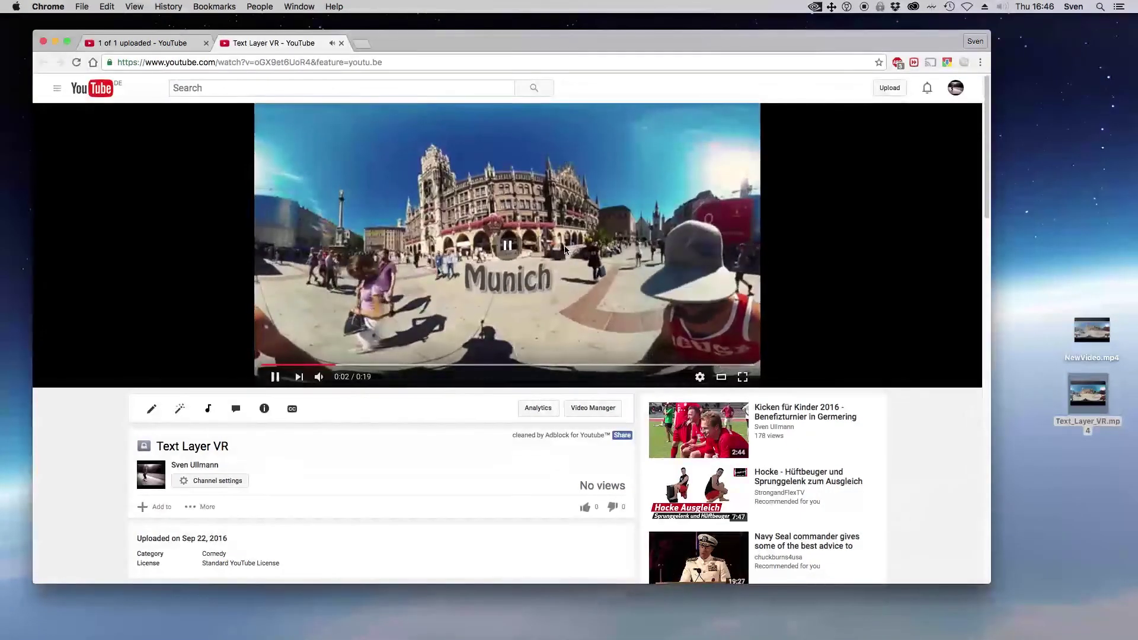
- Pause the video at 0:02, check the Quality options in settings, and reload the page
{"action": "left_click", "coordinate": [531, 259]}
{"action": "left_click", "coordinate": [699, 377]}
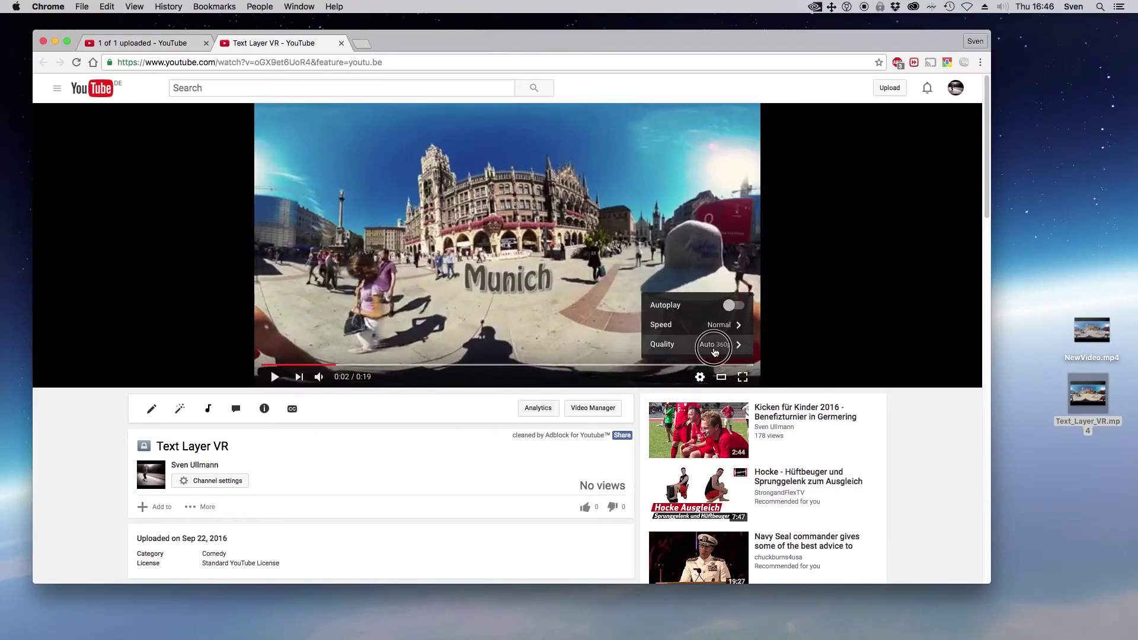
{"action": "left_click", "coordinate": [726, 347]}
{"action": "left_click", "coordinate": [674, 384]}
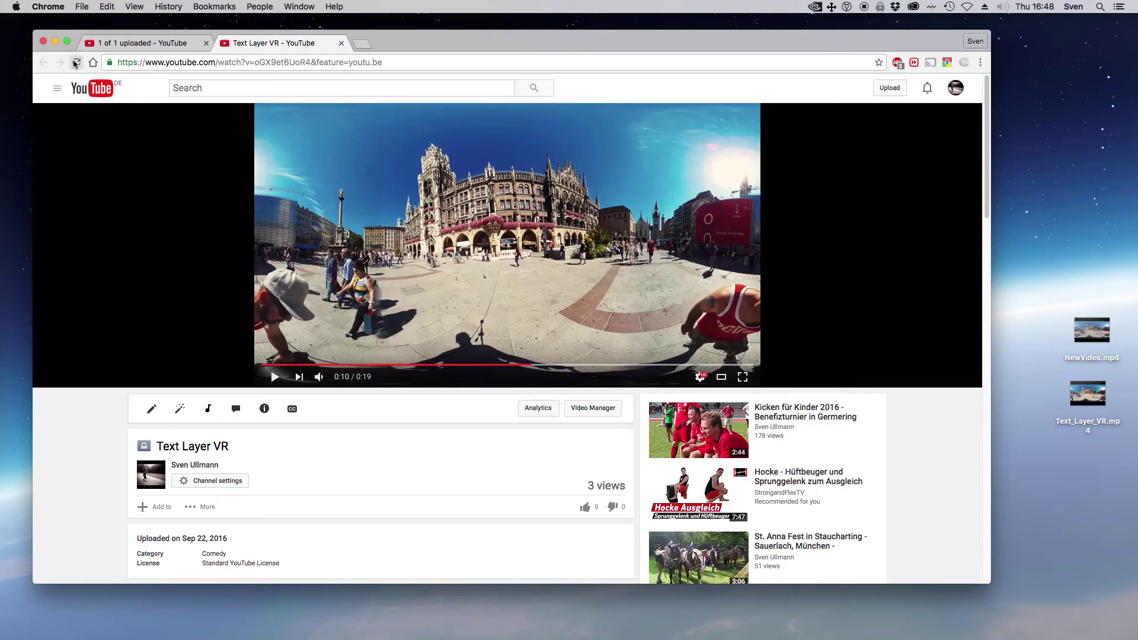
{"action": "left_click", "coordinate": [75, 63]}
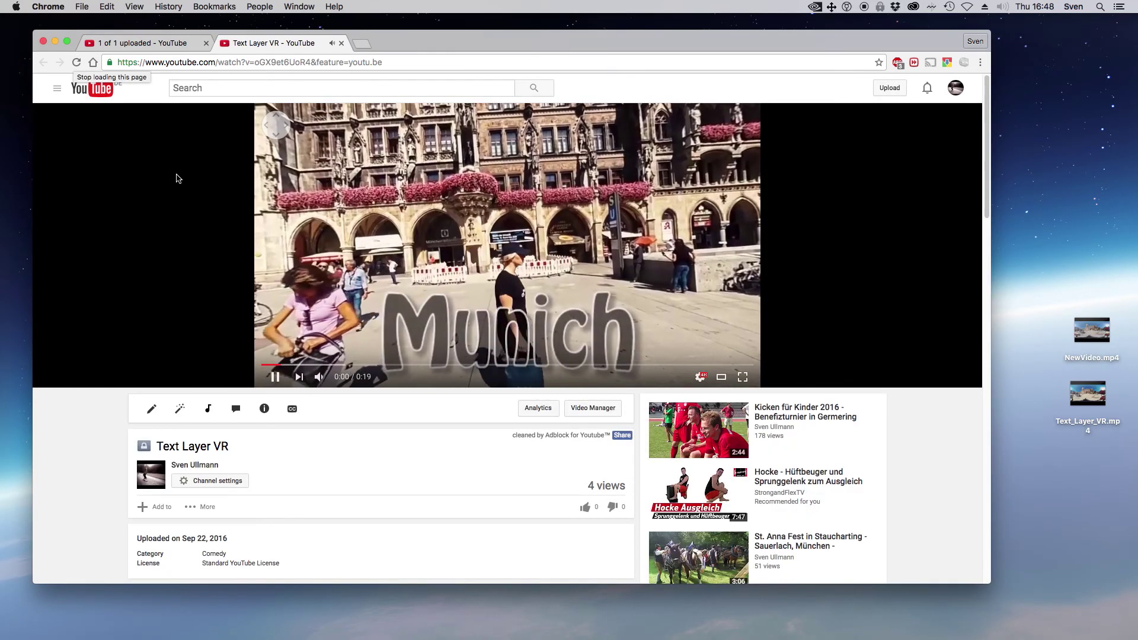
- Look around the 360° square, then restart and pause on the Munich title
{"action": "left_click_drag", "start_coordinate": [501, 294], "coordinate": [599, 308]}
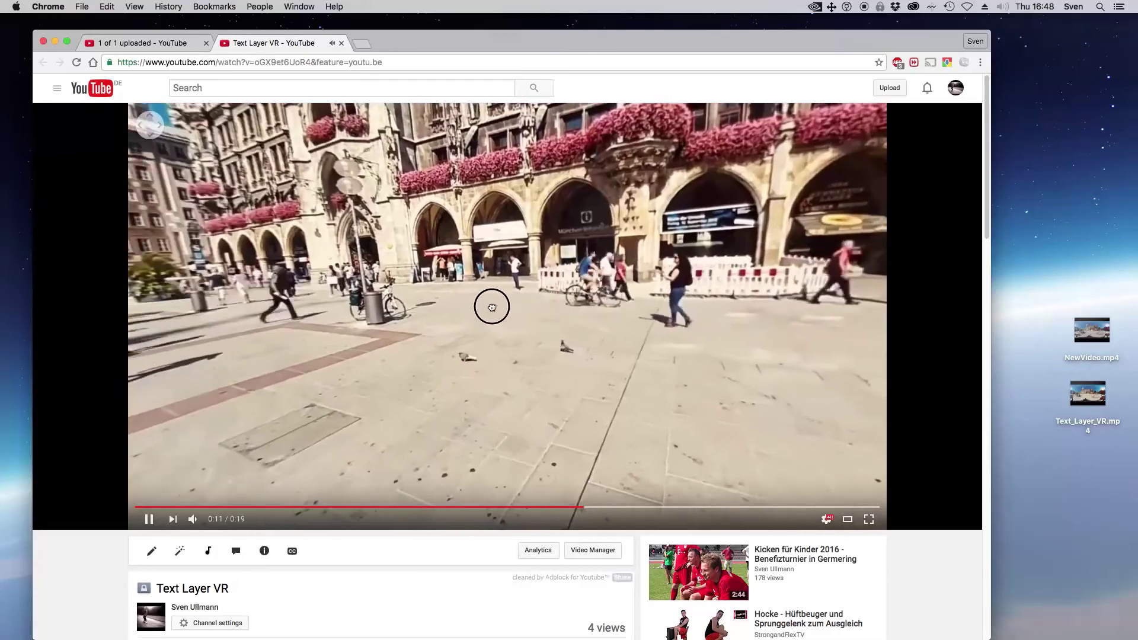
{"action": "left_click_drag", "start_coordinate": [490, 304], "coordinate": [552, 330]}
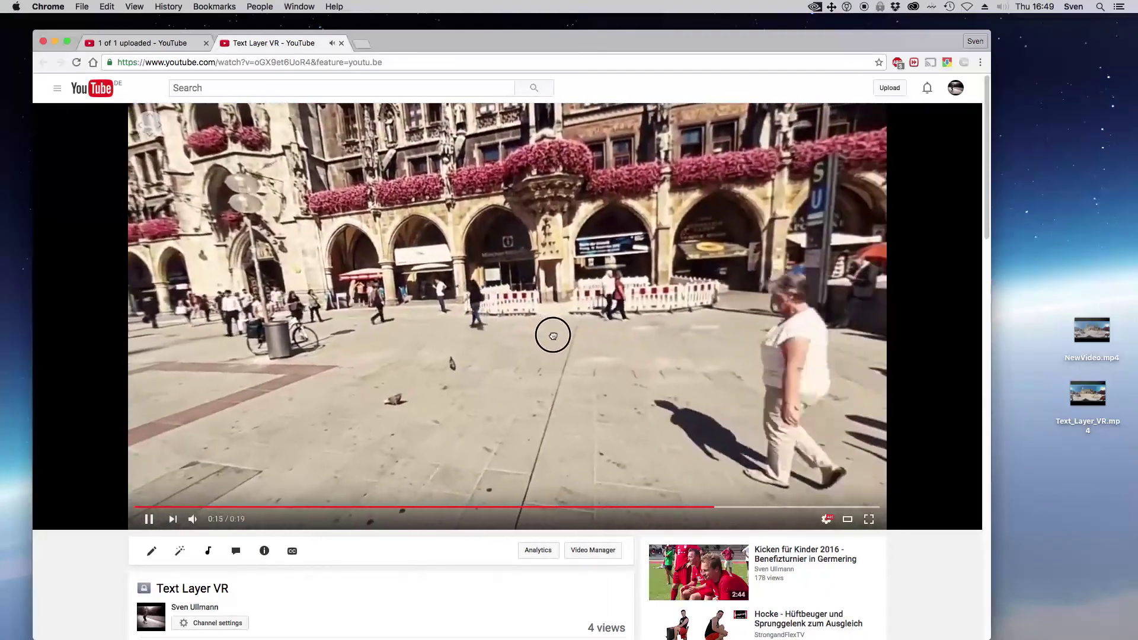
{"action": "left_click", "coordinate": [148, 520]}
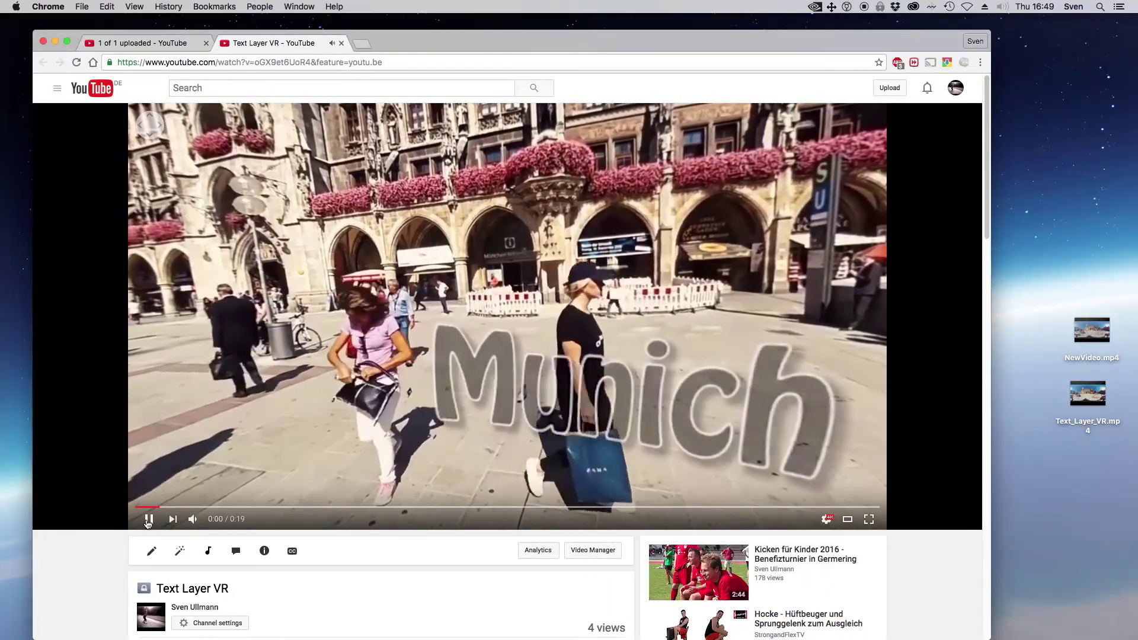
{"action": "left_click", "coordinate": [148, 519]}
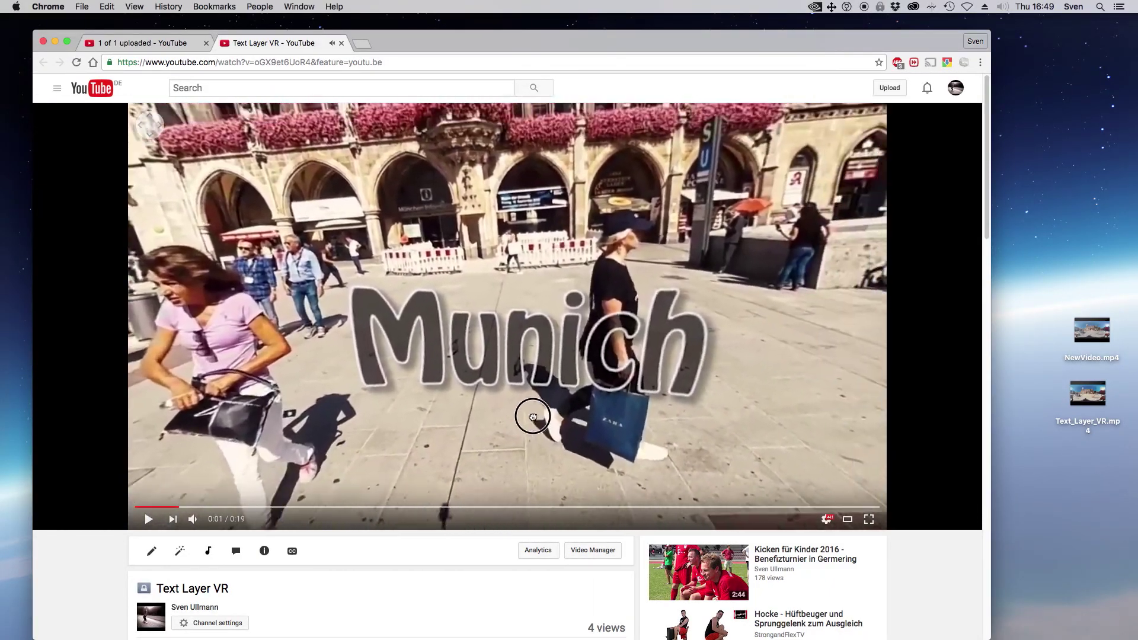